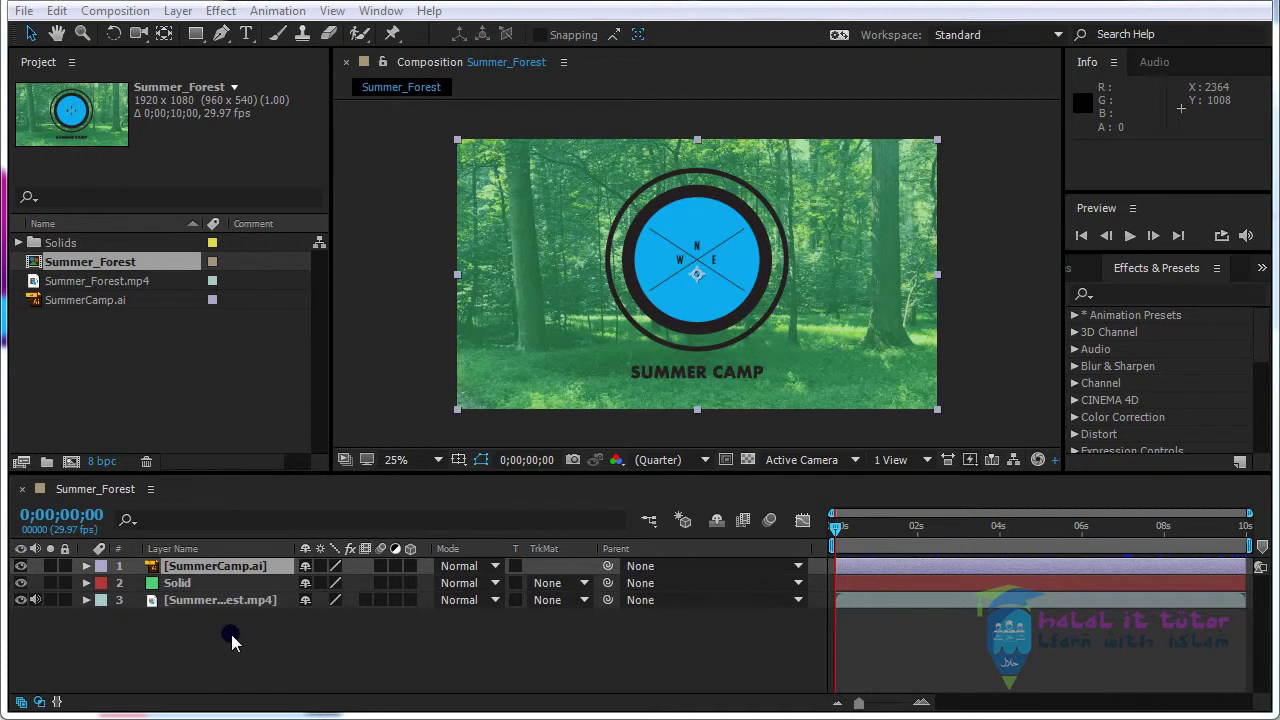
{"action": "left_click", "coordinate": [231, 600]}
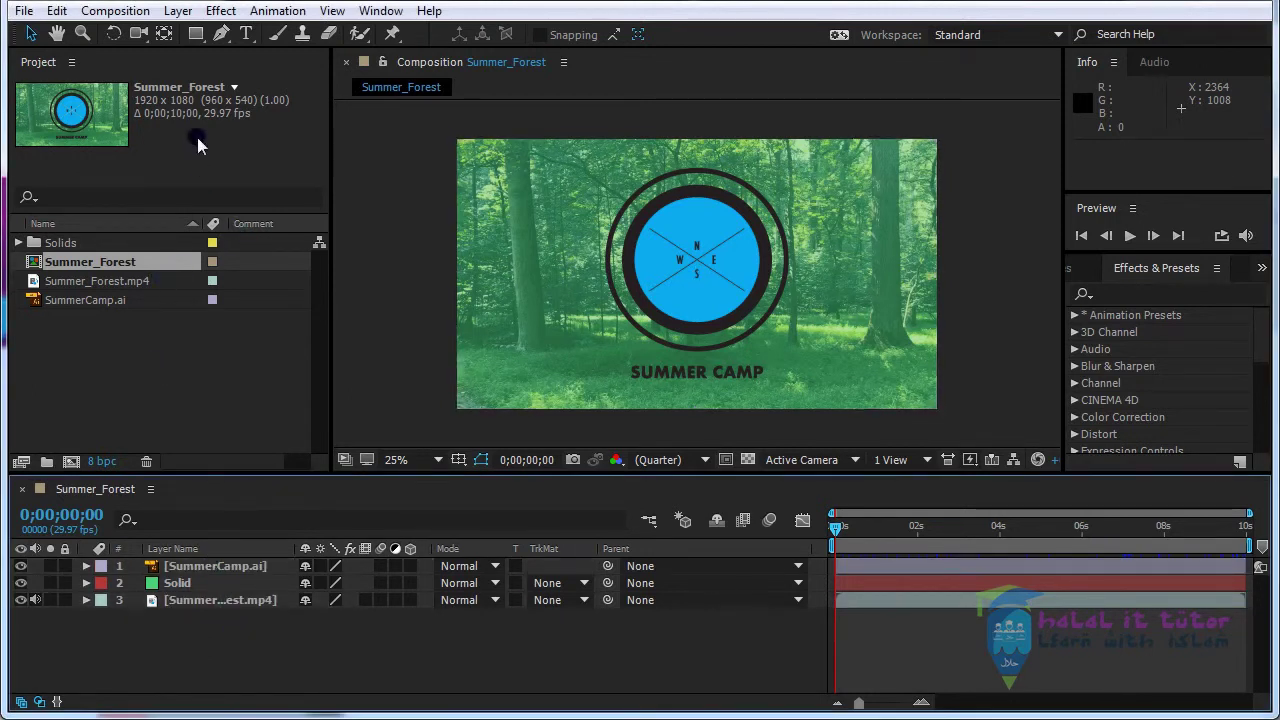
{"action": "left_click", "coordinate": [185, 604]}
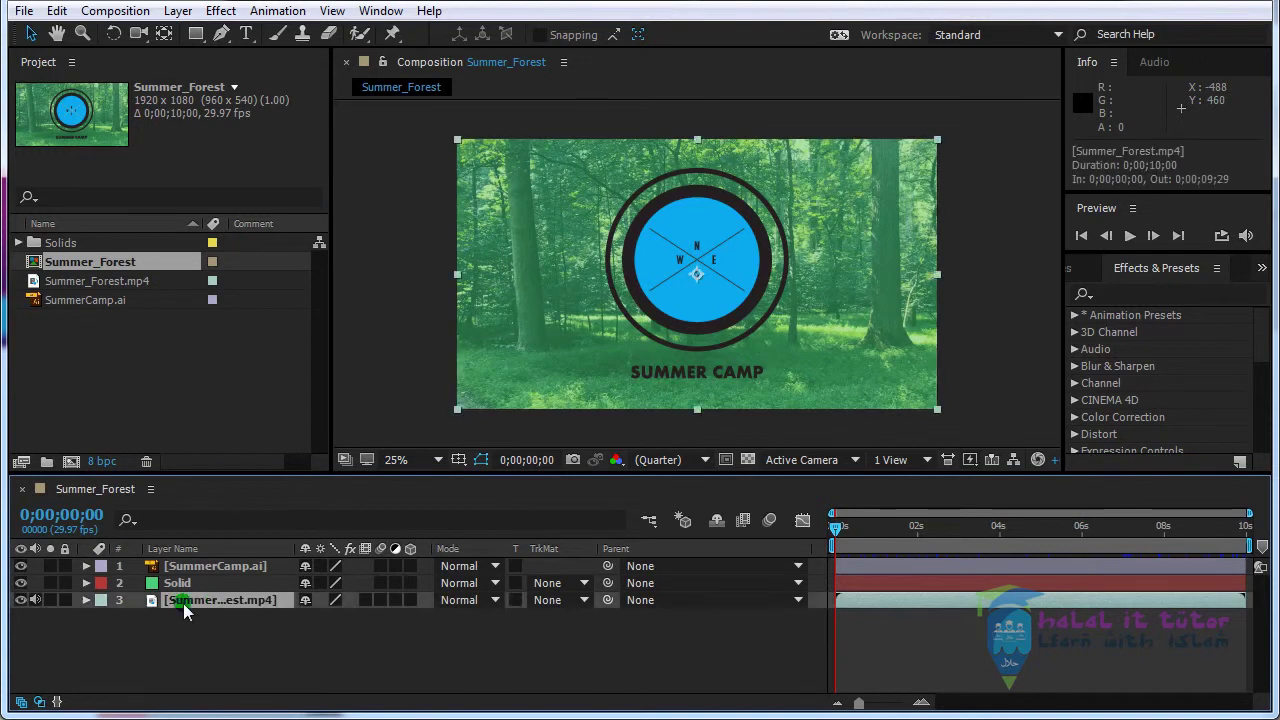
{"action": "left_click", "coordinate": [185, 584]}
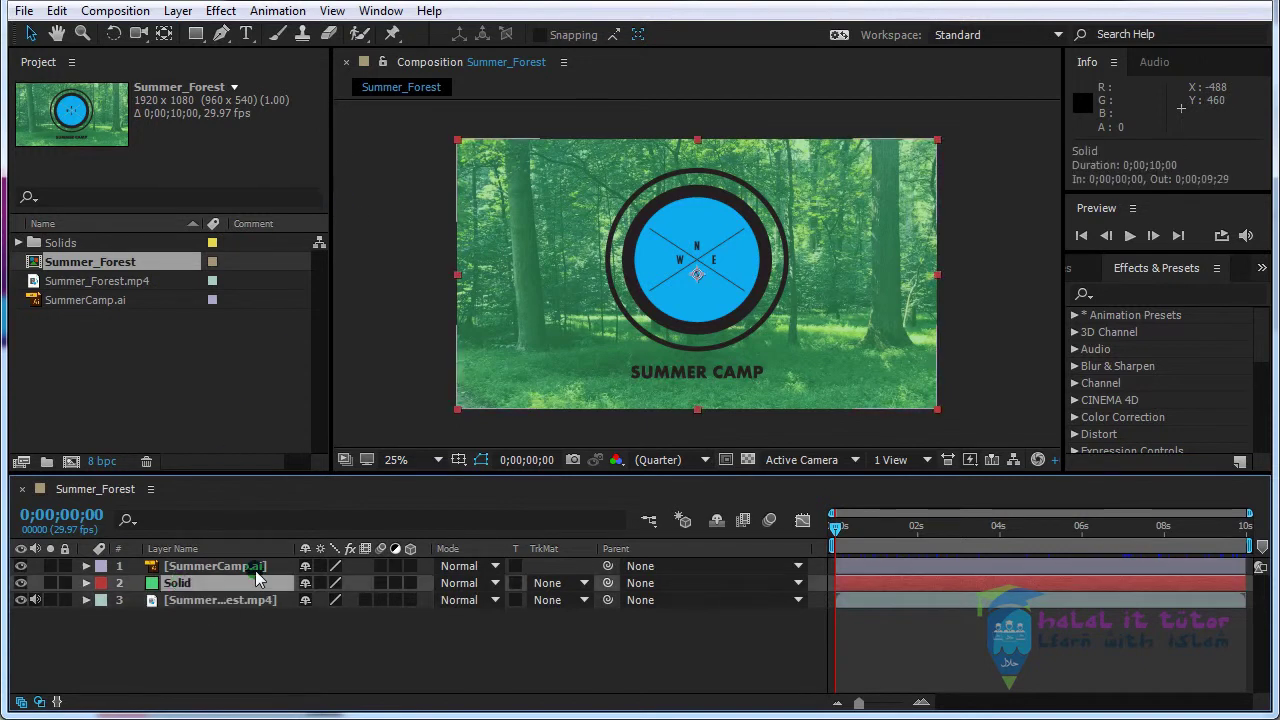
{"action": "left_click", "coordinate": [245, 570]}
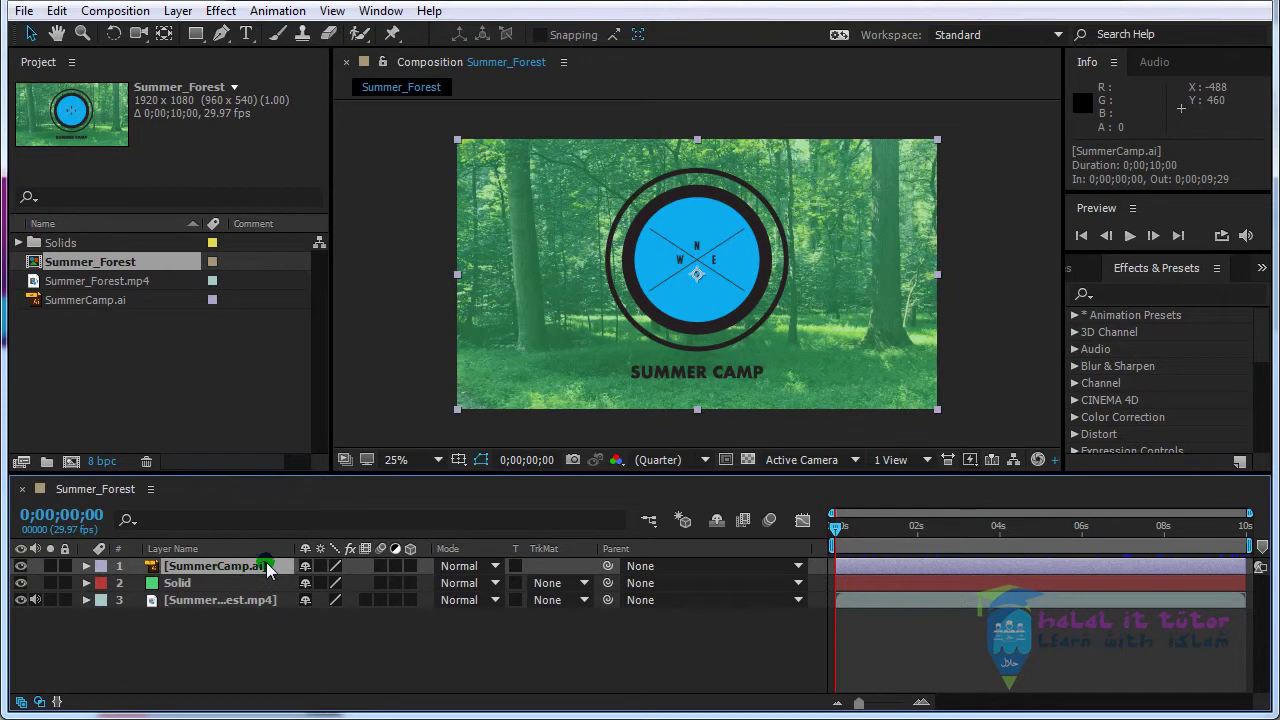
{"action": "left_click", "coordinate": [243, 640]}
{"action": "left_click", "coordinate": [231, 572]}
{"action": "left_click", "coordinate": [224, 601]}
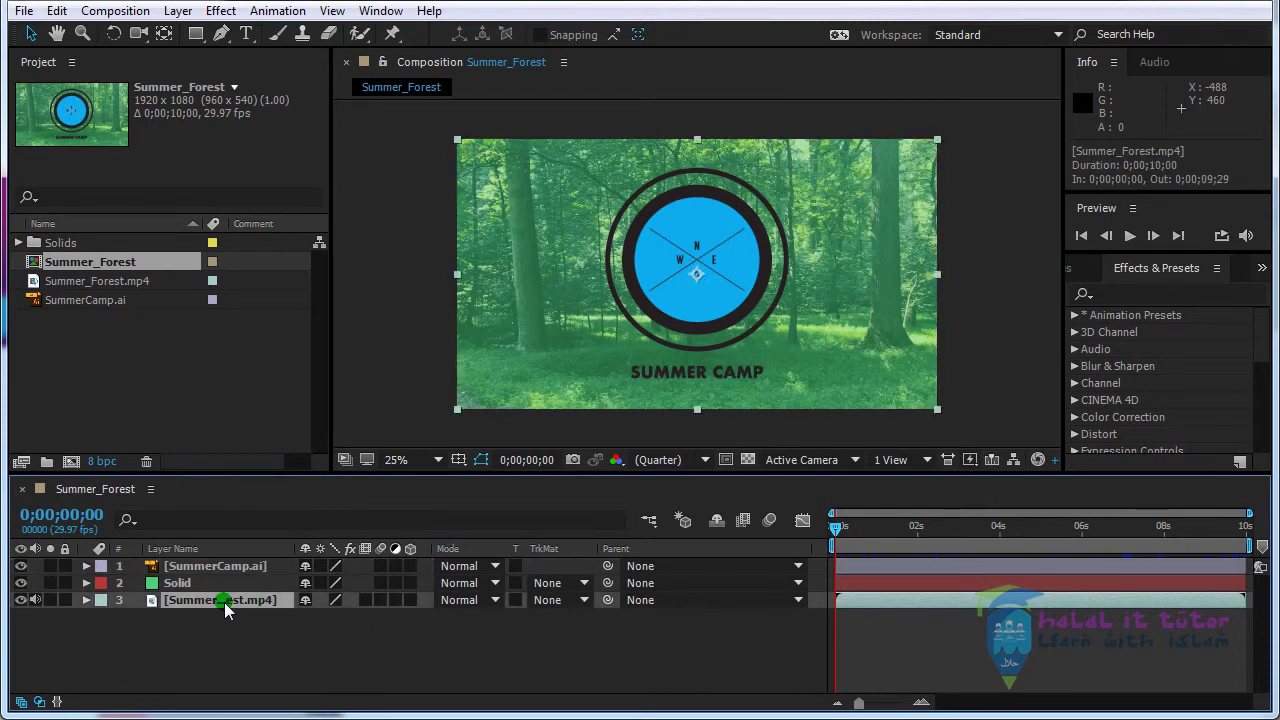
{"action": "left_click", "coordinate": [180, 584]}
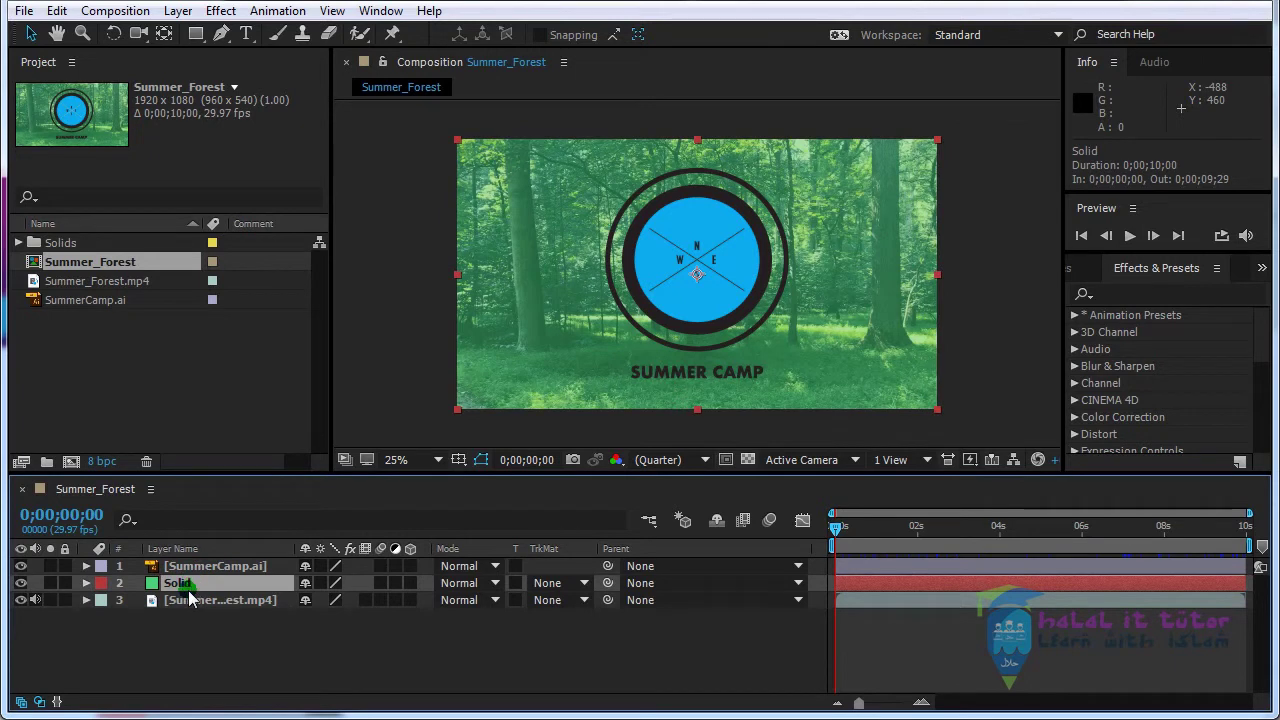
{"action": "left_click", "coordinate": [87, 583]}
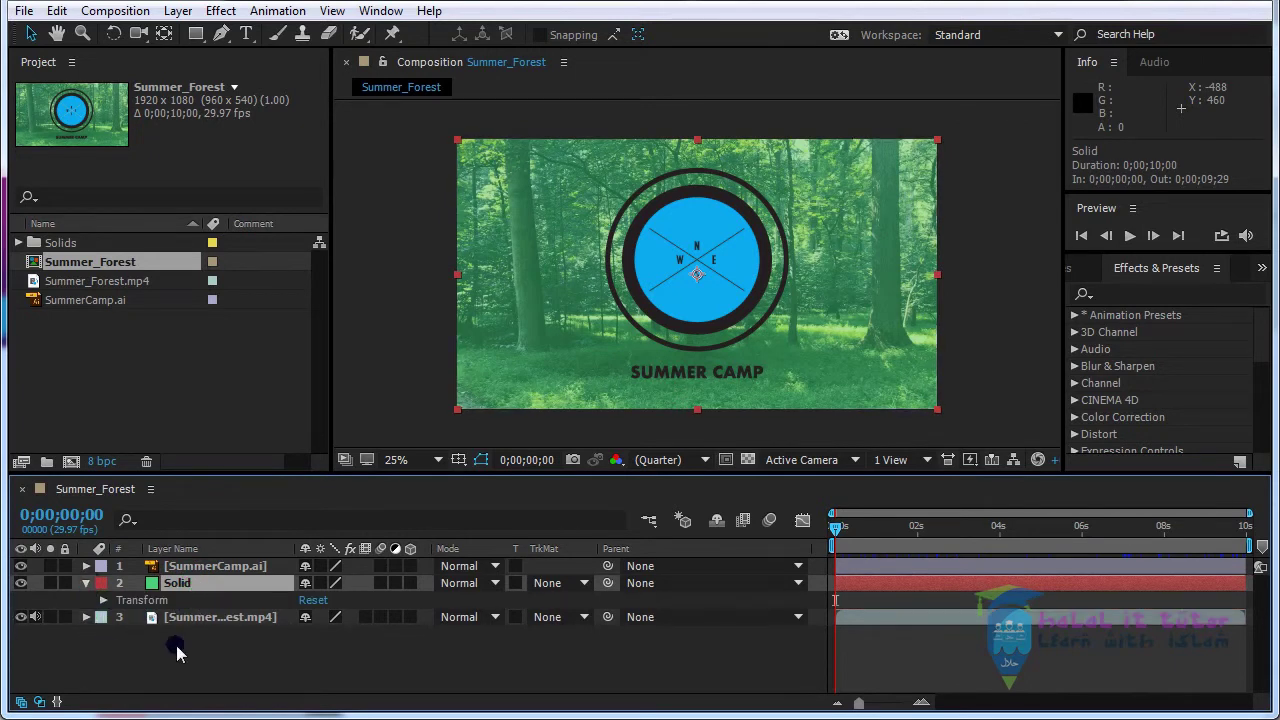
{"action": "left_click", "coordinate": [103, 599]}
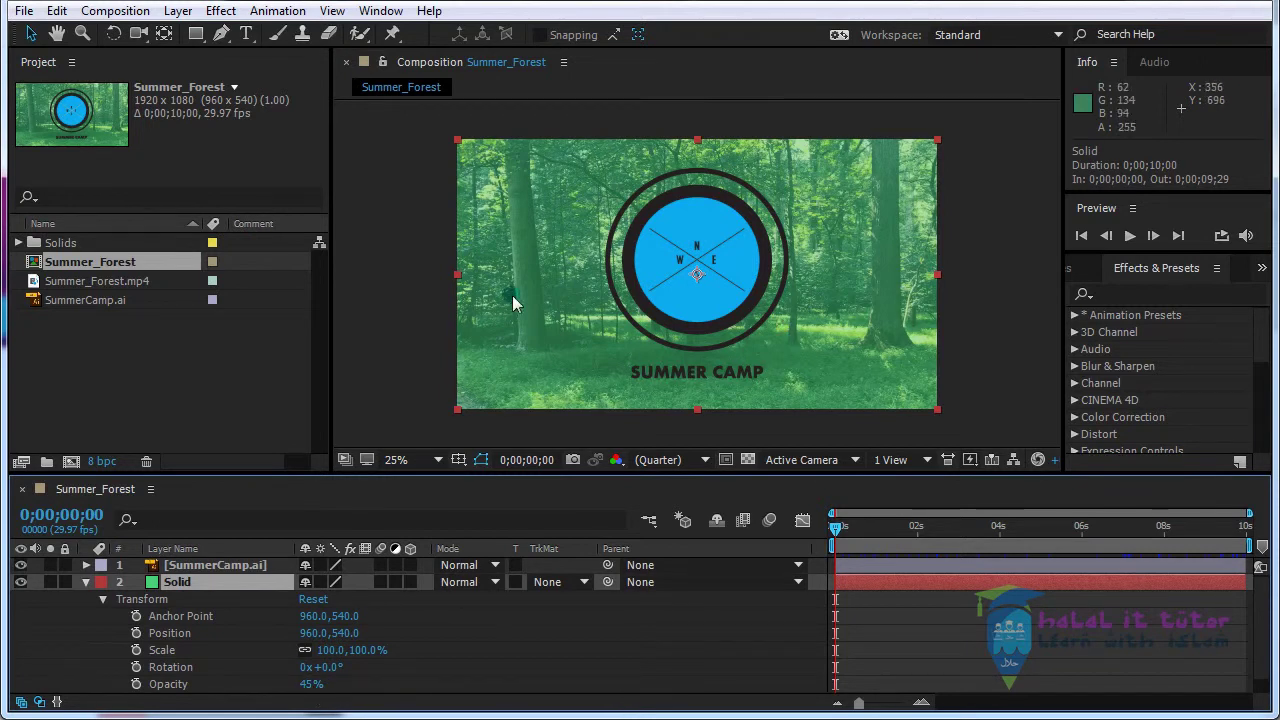
{"action": "left_click", "coordinate": [86, 582]}
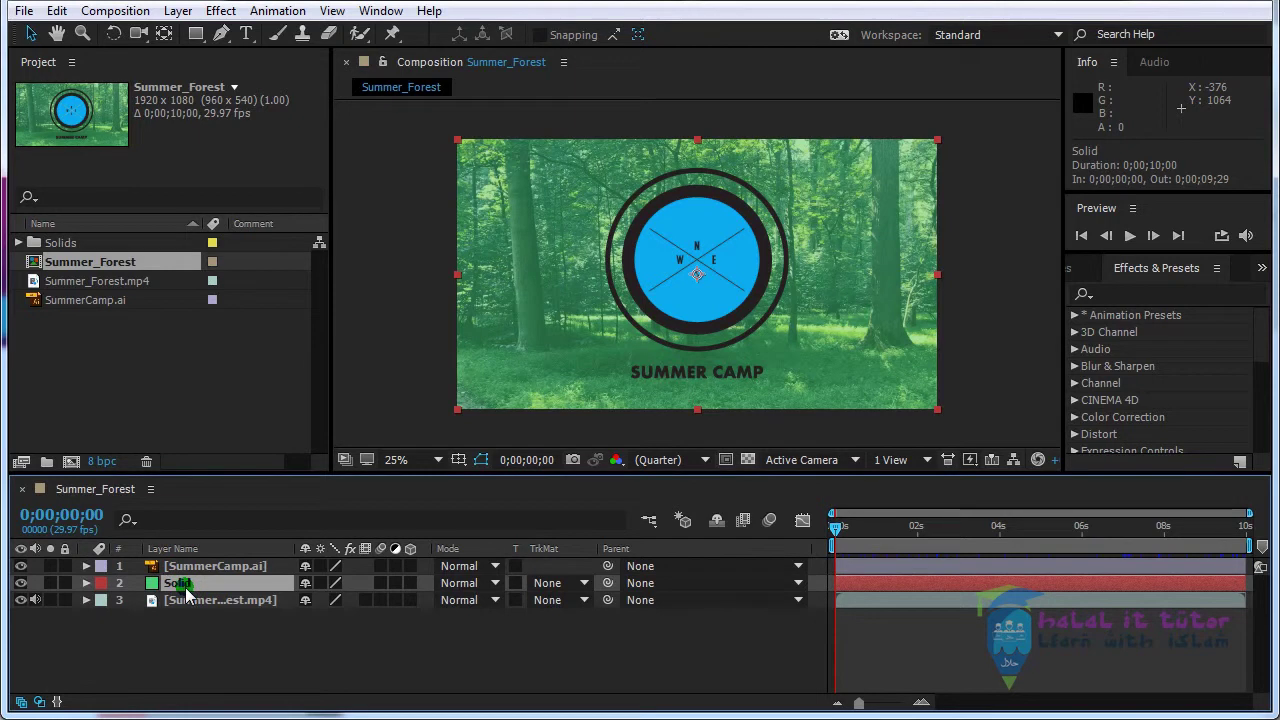
{"action": "left_click", "coordinate": [201, 603]}
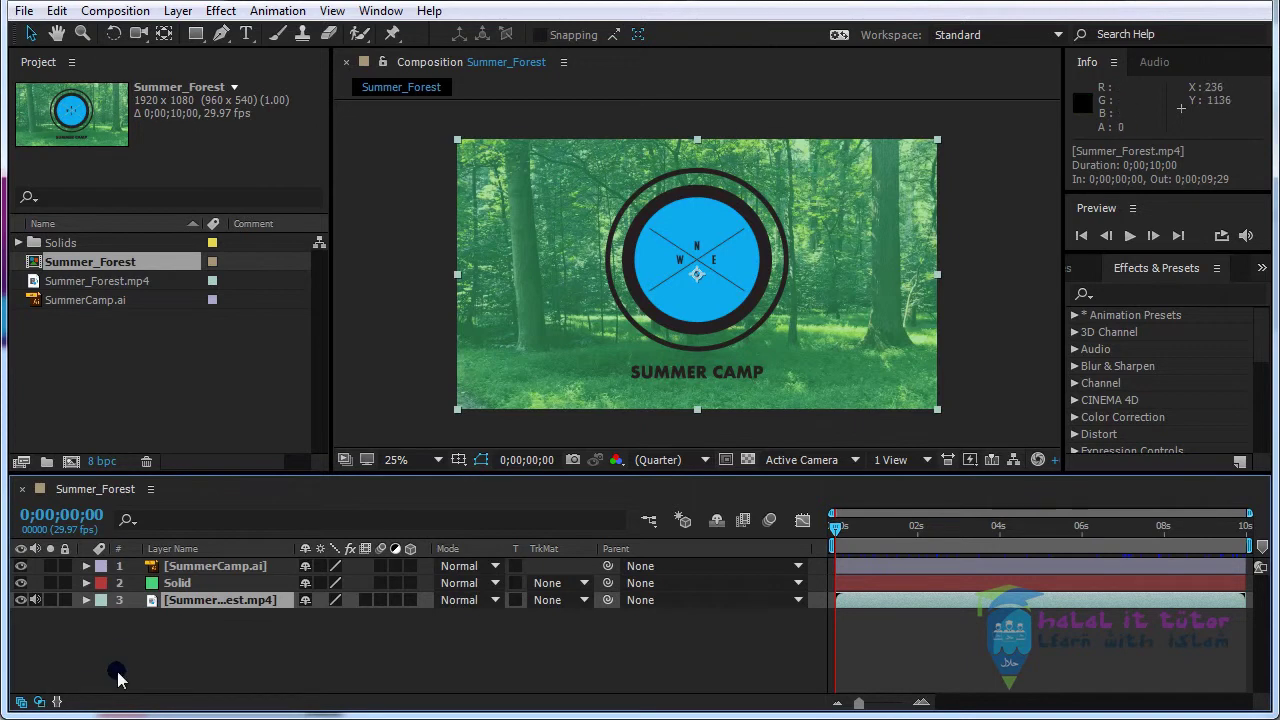
Hide the forest video layer and show it again, then deselect it.
{"action": "left_click", "coordinate": [21, 600]}
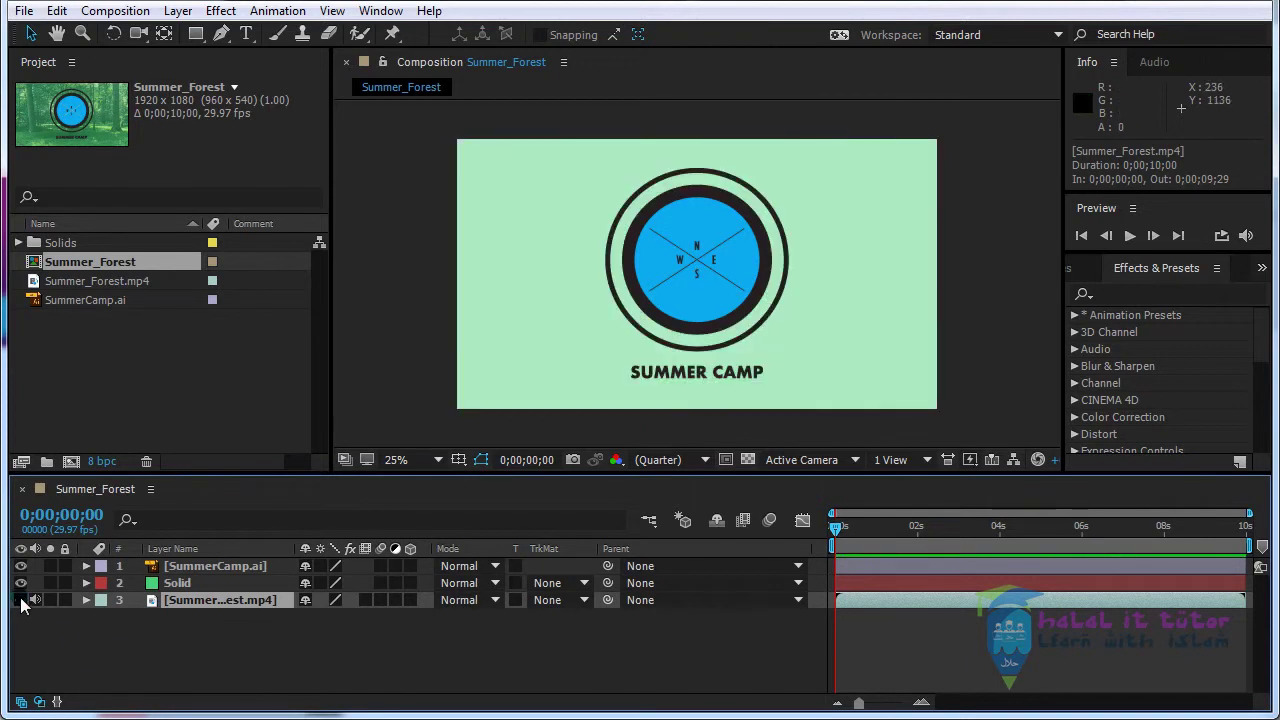
{"action": "left_click", "coordinate": [21, 600]}
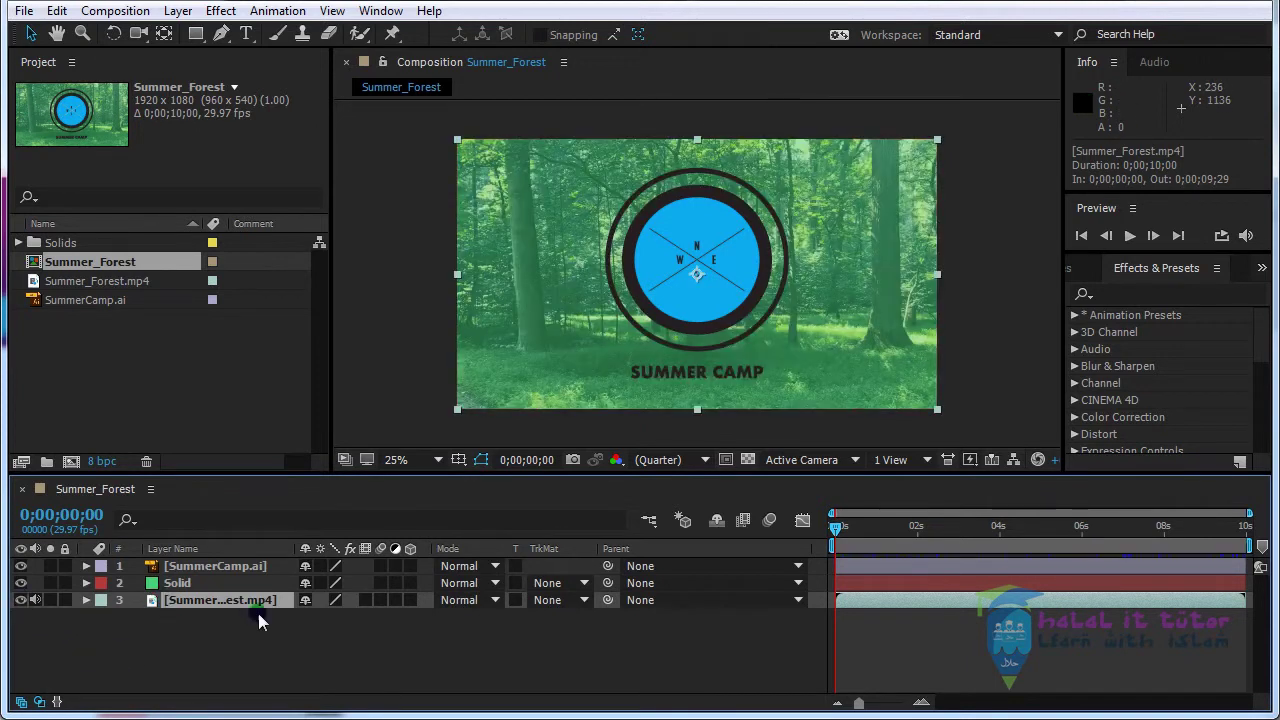
{"action": "left_click", "coordinate": [297, 634]}
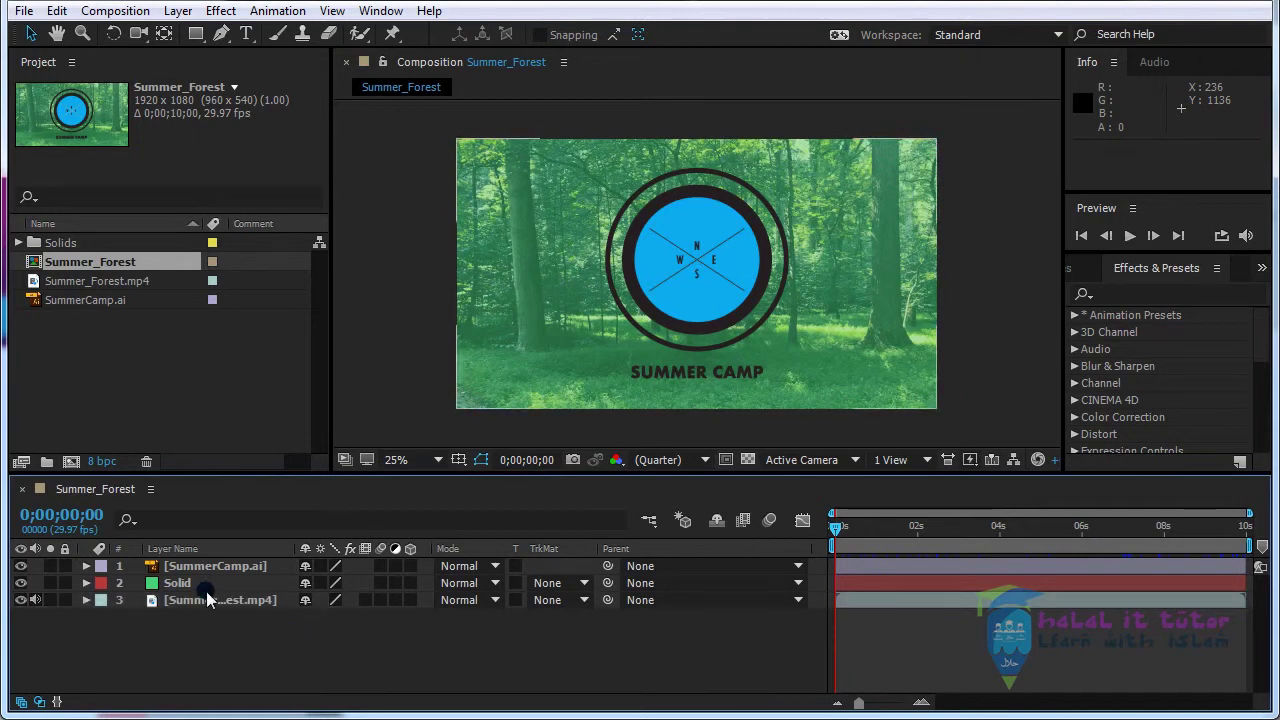
Select the SummerCamp.ai logo layer, return to Effects & Presets, and open the Effect menu.
{"action": "left_click", "coordinate": [210, 566]}
{"action": "left_click", "coordinate": [1081, 267]}
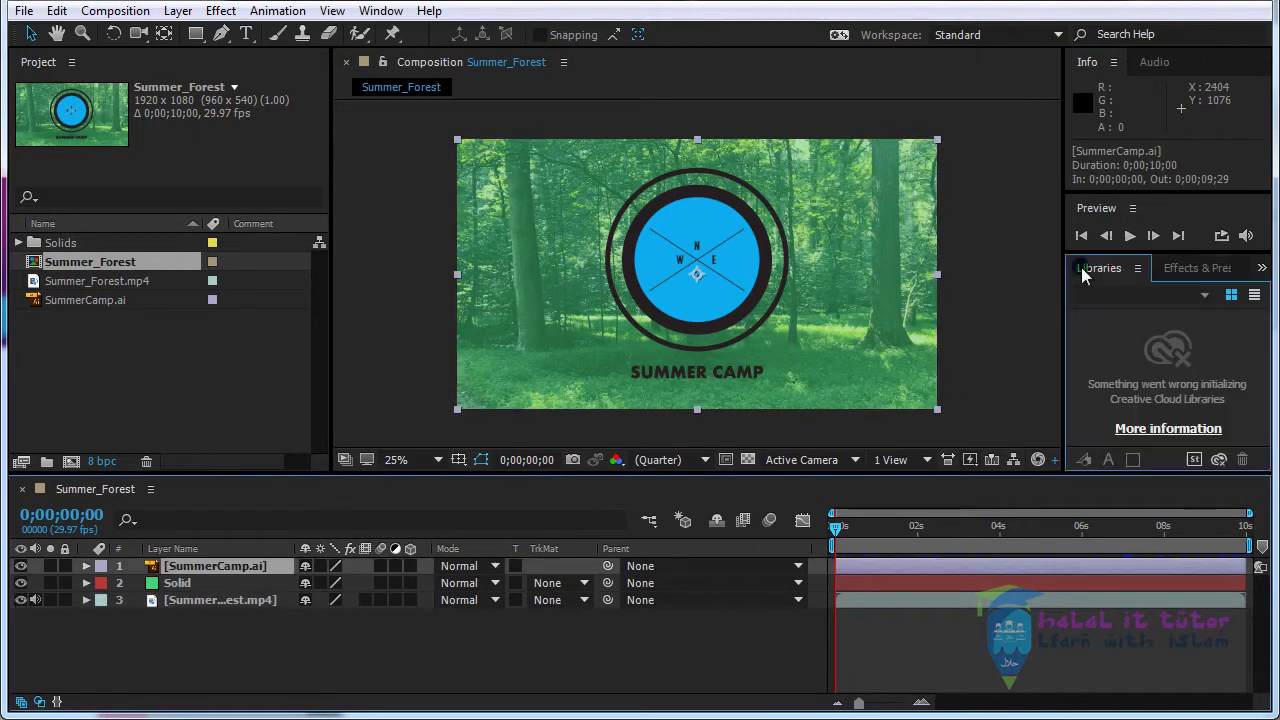
{"action": "left_click", "coordinate": [1192, 268]}
{"action": "left_click", "coordinate": [1084, 271]}
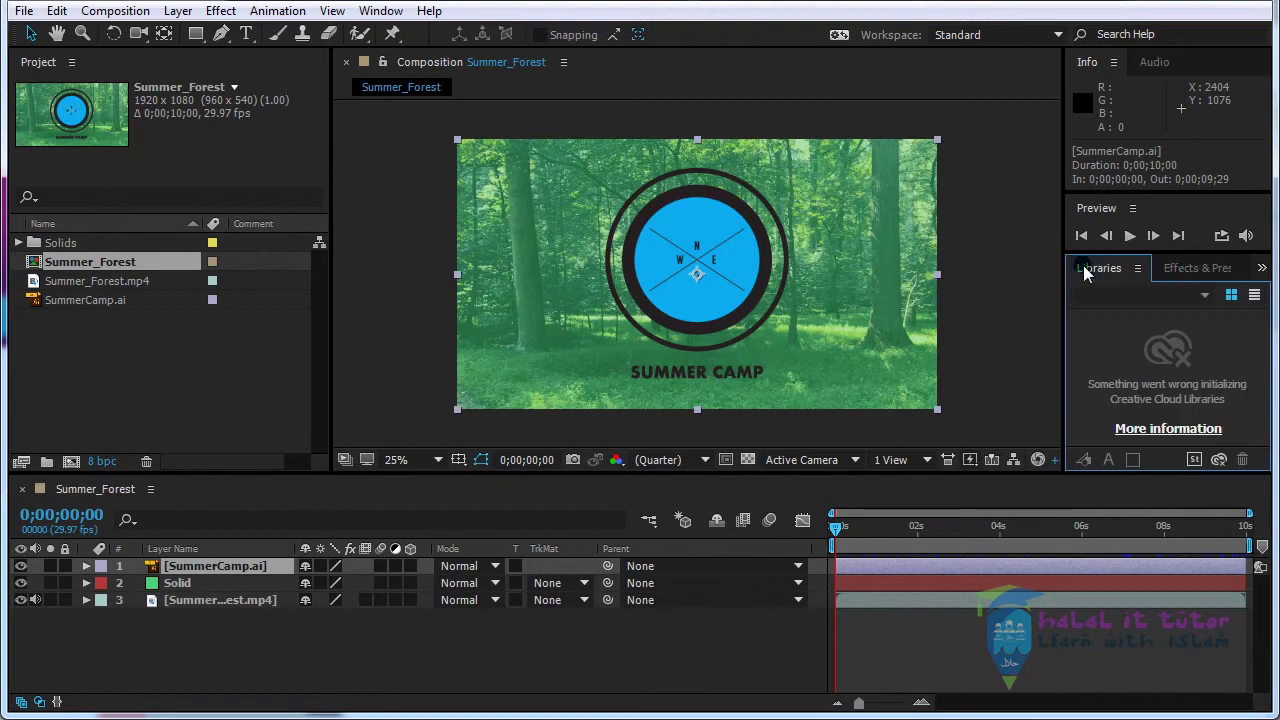
{"action": "left_click", "coordinate": [1180, 268]}
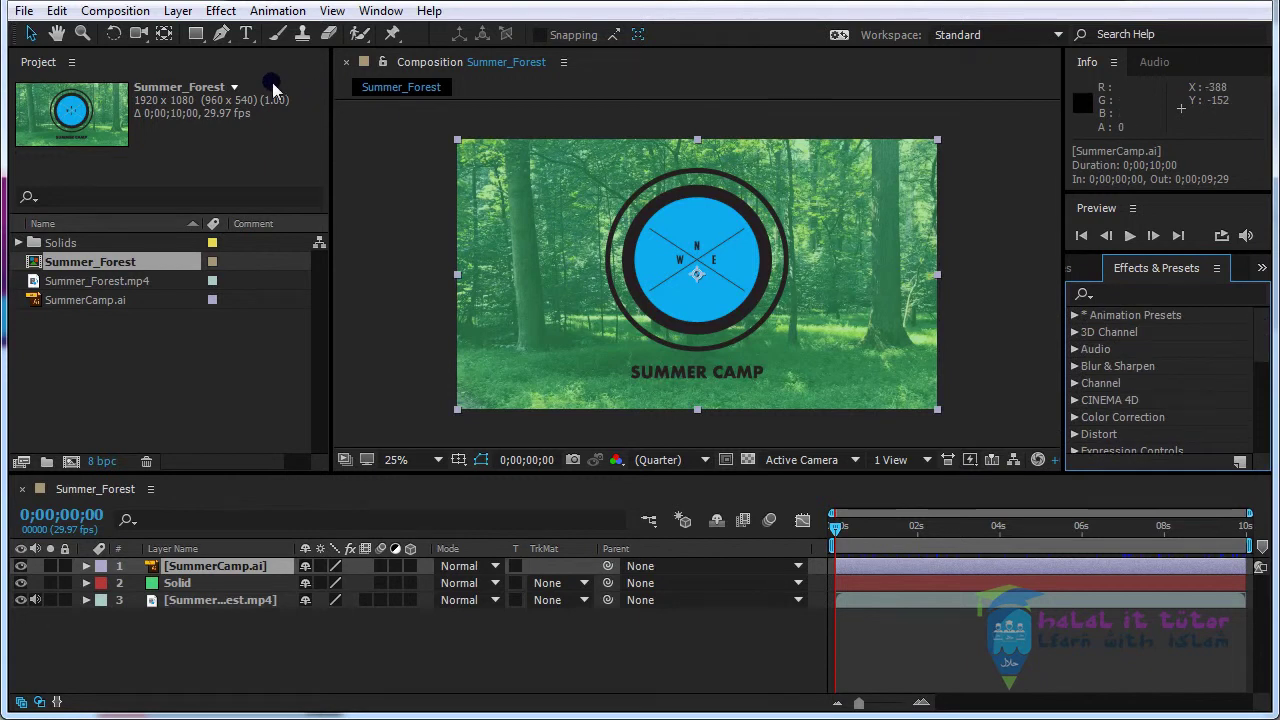
{"action": "left_click", "coordinate": [220, 12]}
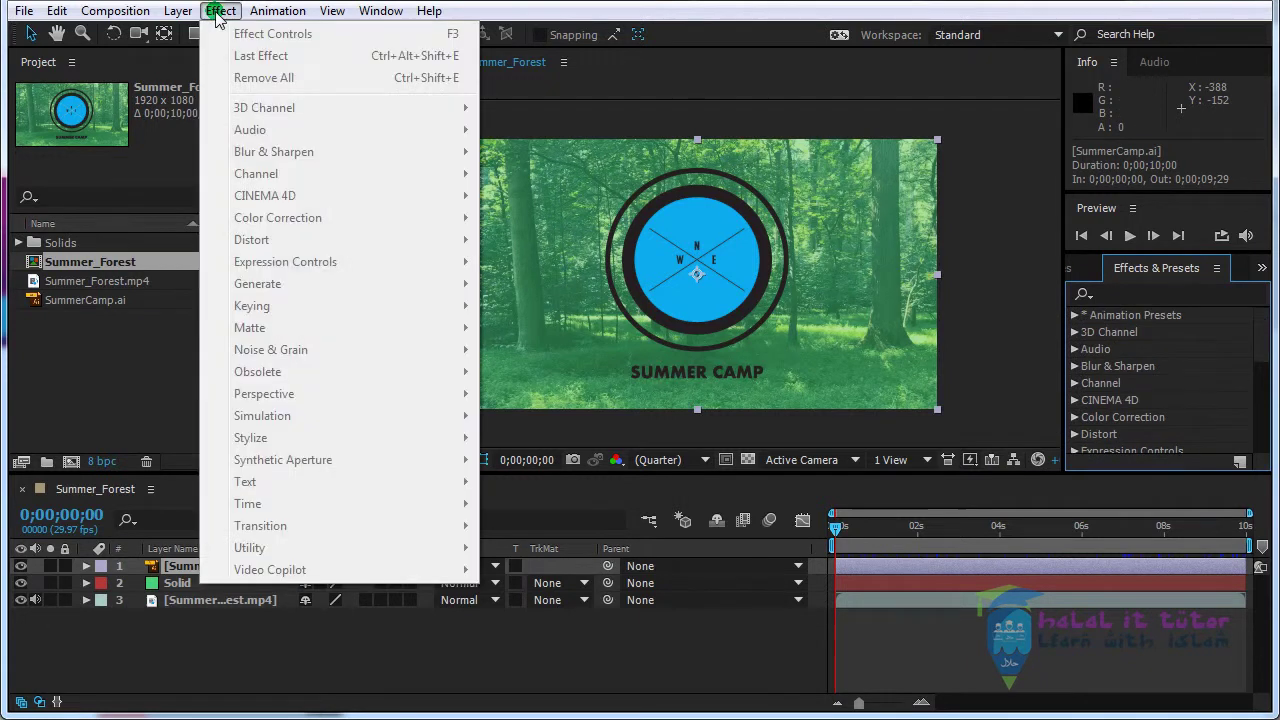
Select the Summer_Forest.mp4 layer and apply Blur & Sharpen > Box Blur to it.
{"action": "left_click", "coordinate": [376, 670]}
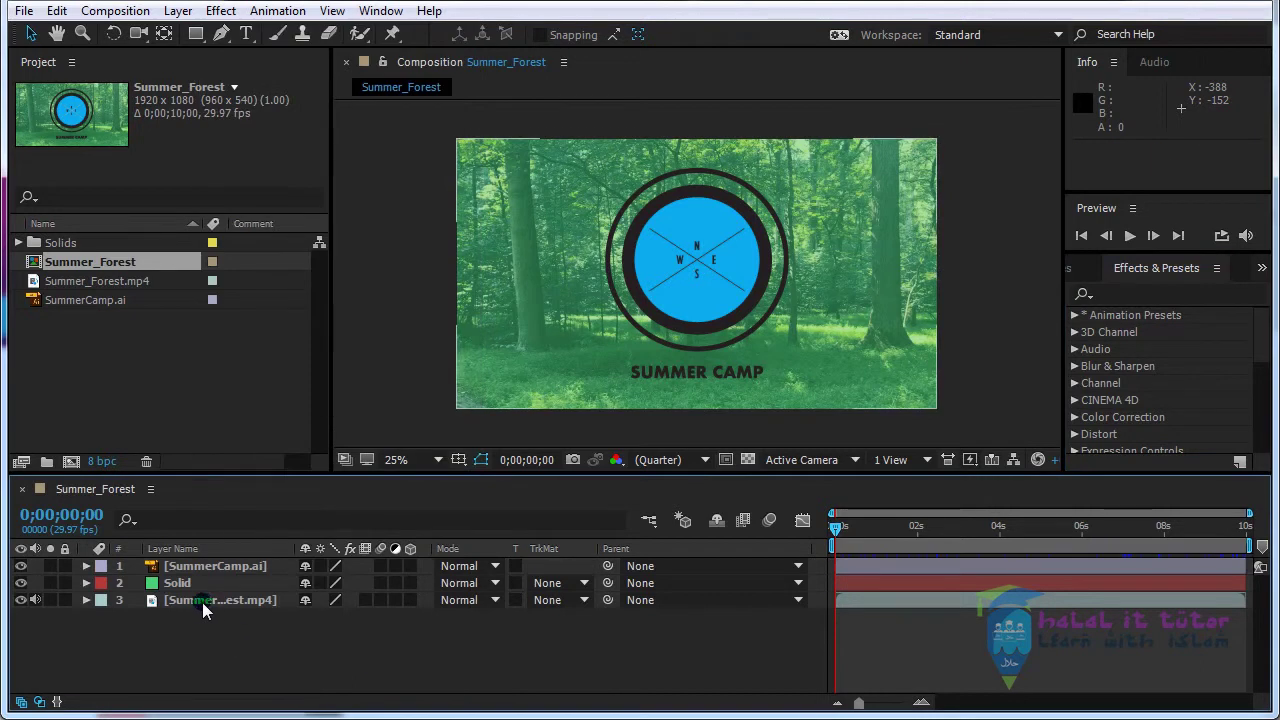
{"action": "left_click", "coordinate": [202, 602]}
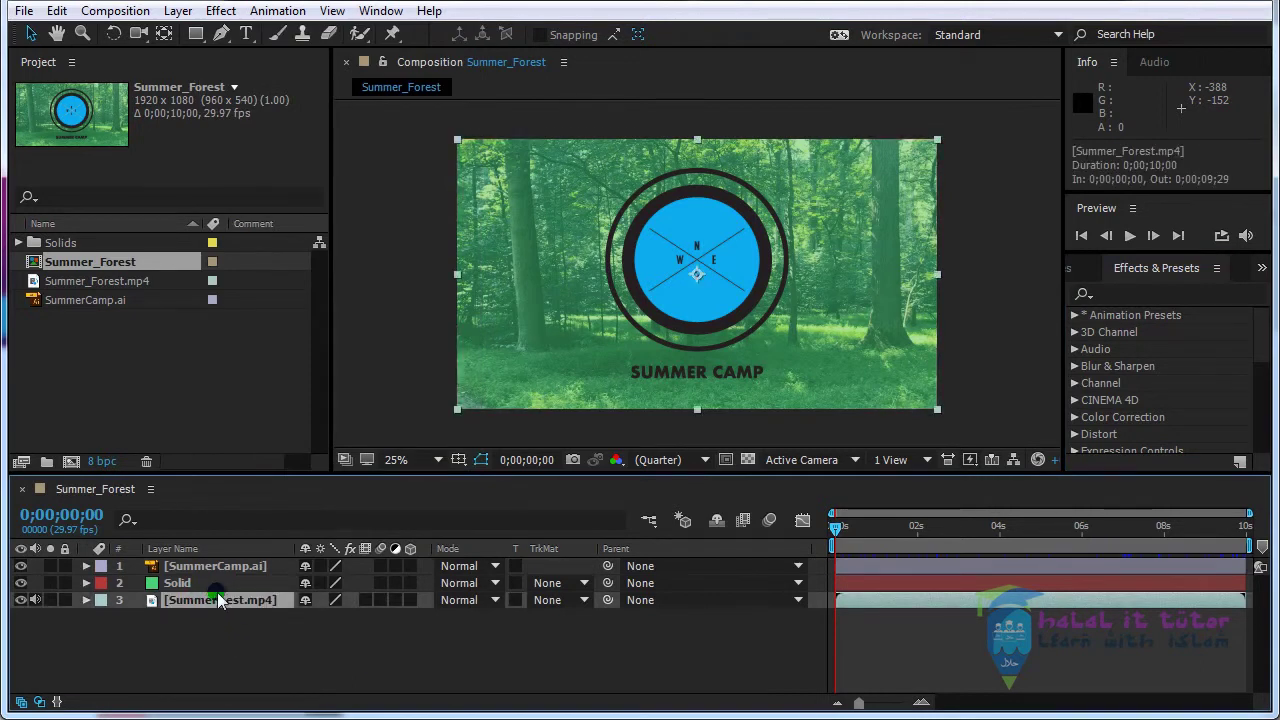
{"action": "left_click", "coordinate": [219, 12]}
{"action": "left_click", "coordinate": [252, 155]}
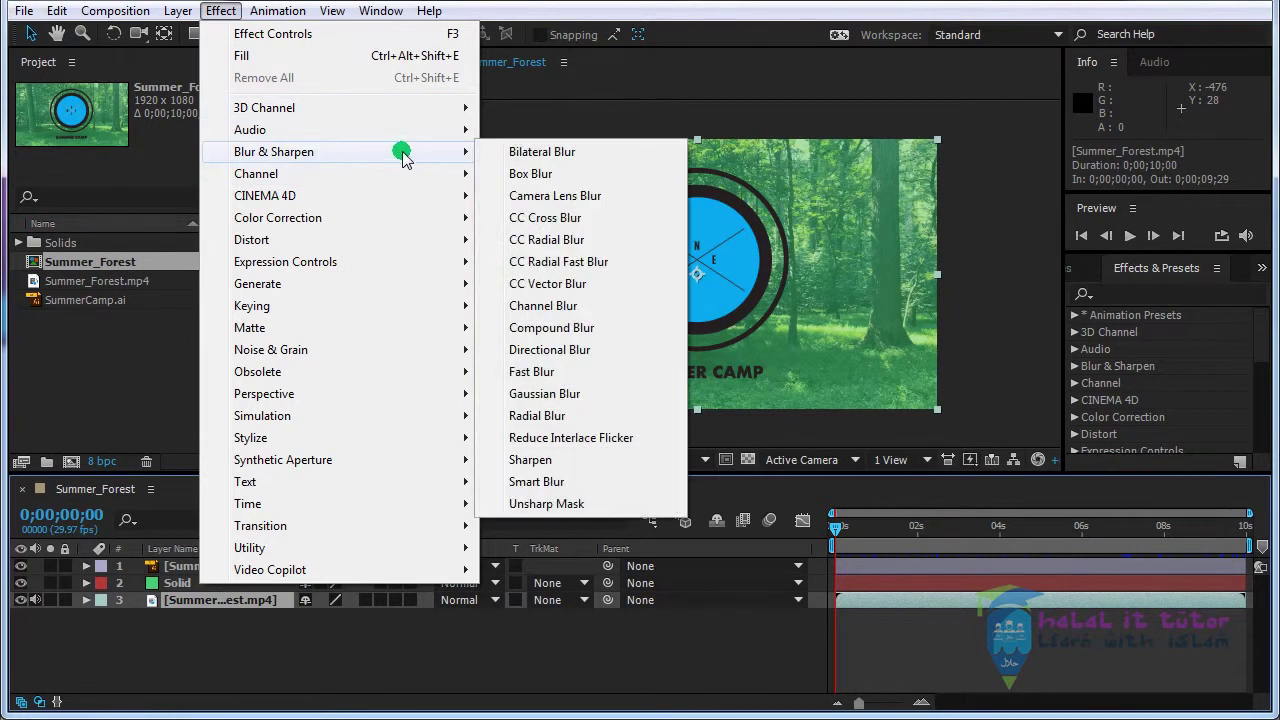
{"action": "left_click", "coordinate": [563, 176]}
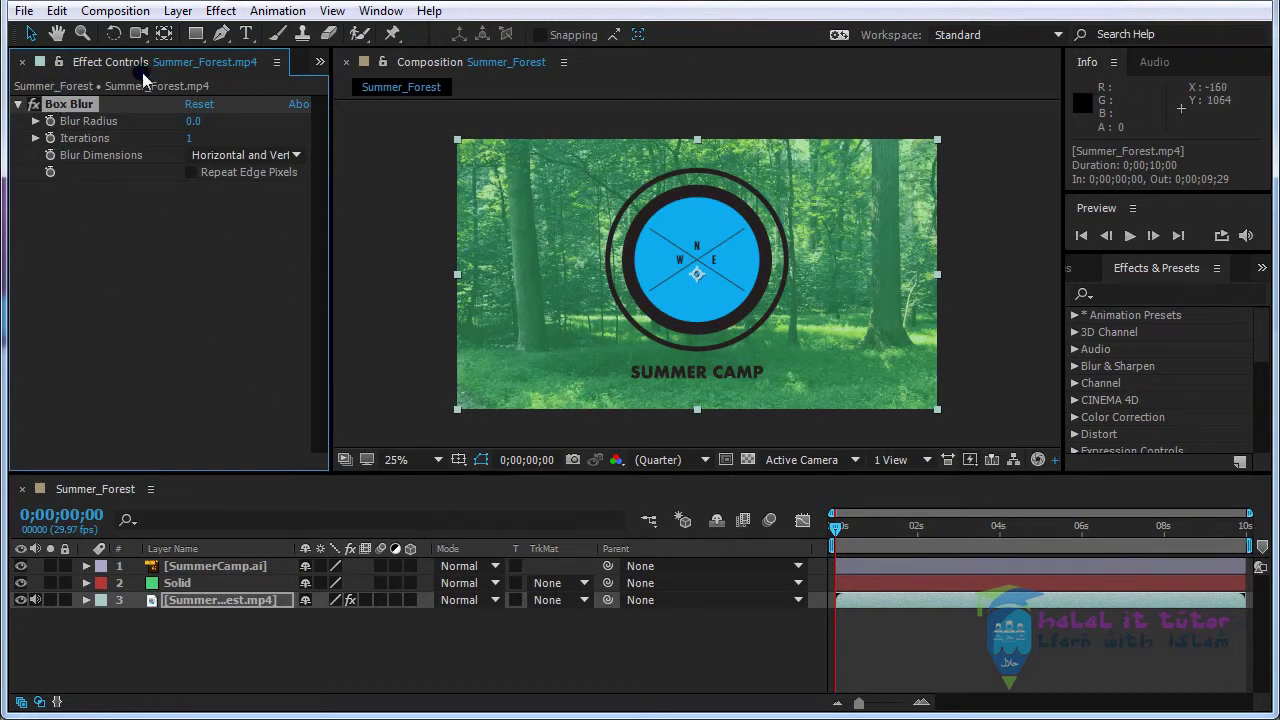
Return to the Box Blur settings and set a Blur Radius keyframe at 0.0.
{"action": "left_click", "coordinate": [321, 64]}
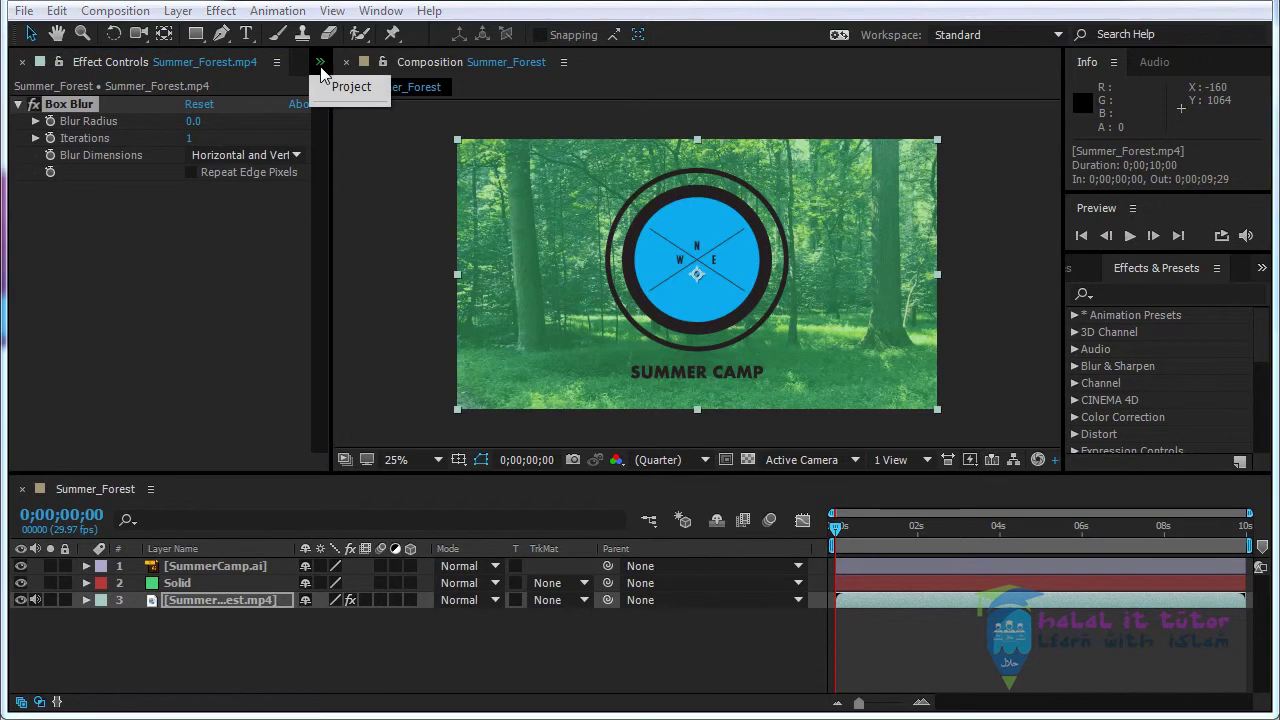
{"action": "left_click", "coordinate": [331, 89]}
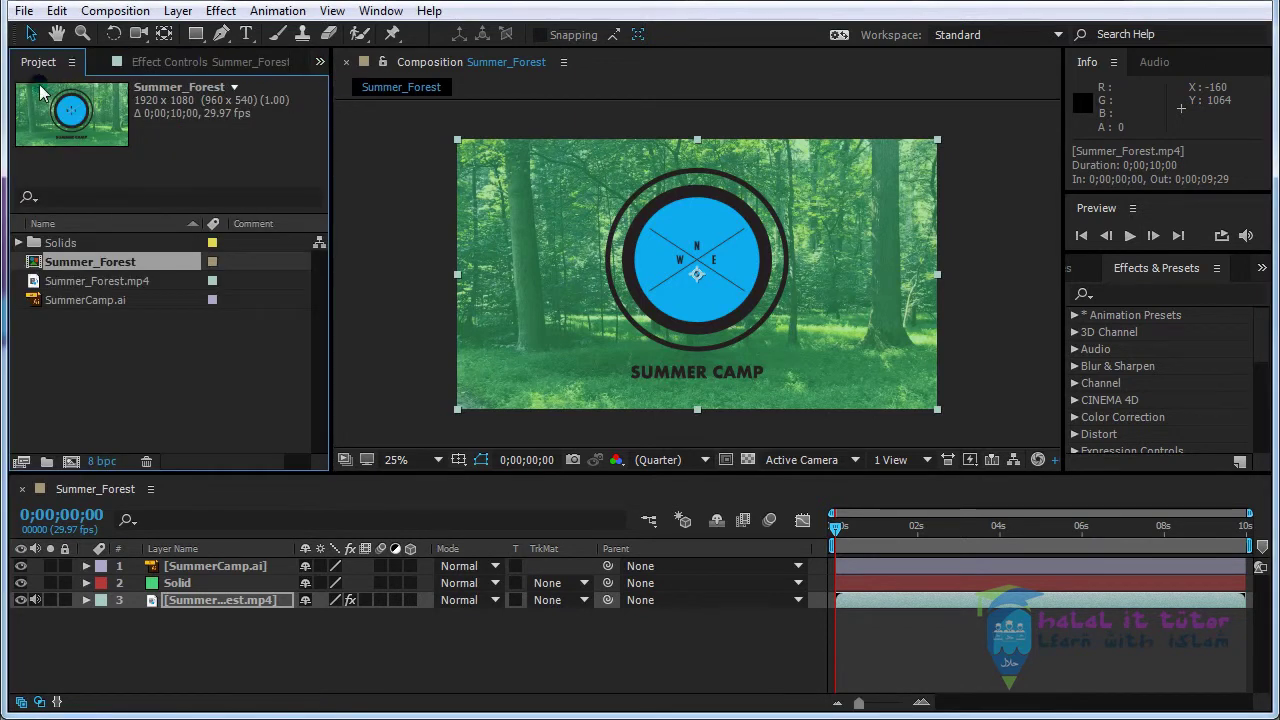
{"action": "left_click", "coordinate": [174, 63]}
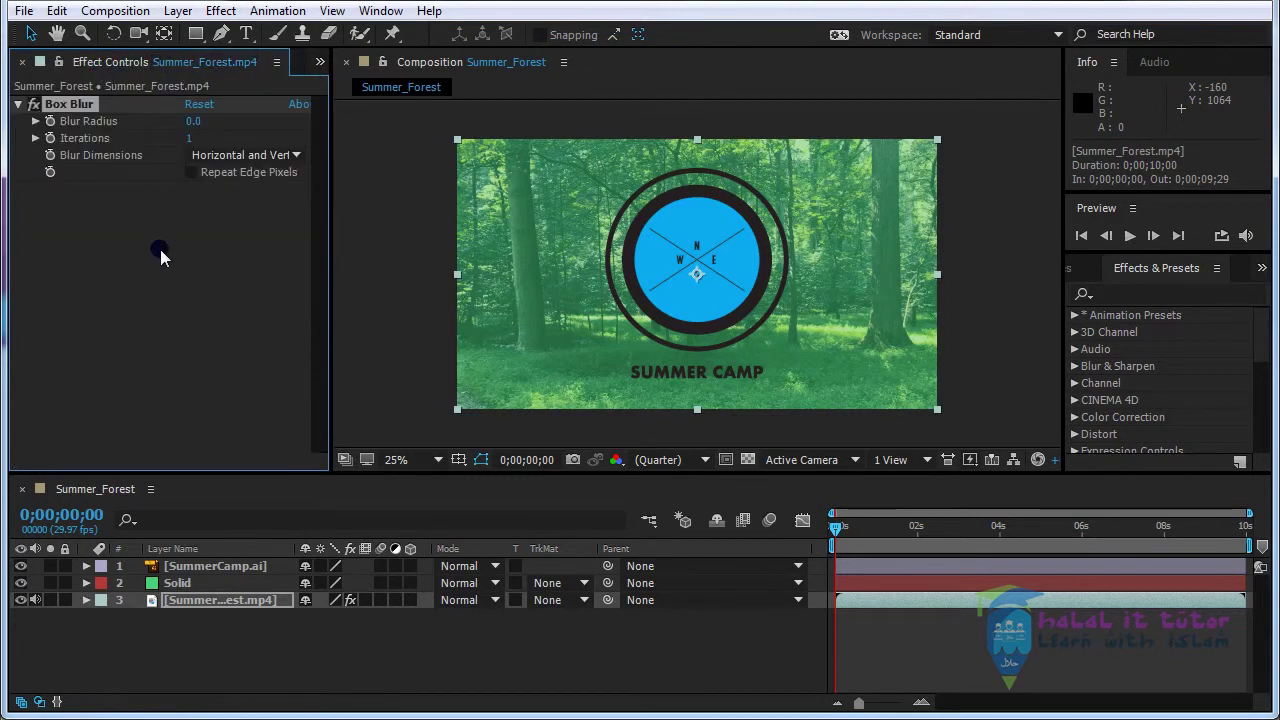
{"action": "left_click", "coordinate": [51, 125]}
Keyframe Box Blur Radius at 50 at the 2-second mark.
{"action": "left_click_drag", "start_coordinate": [197, 130], "coordinate": [238, 133]}
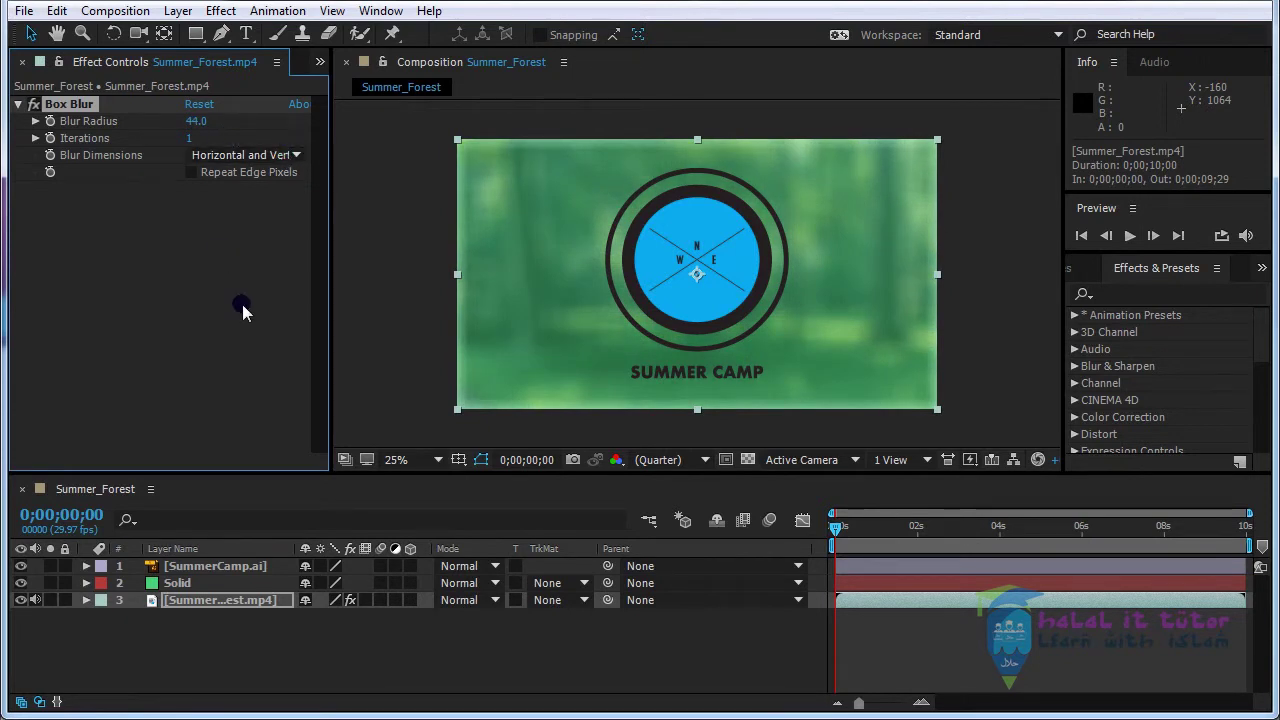
{"action": "key", "text": "ctrl+z"}
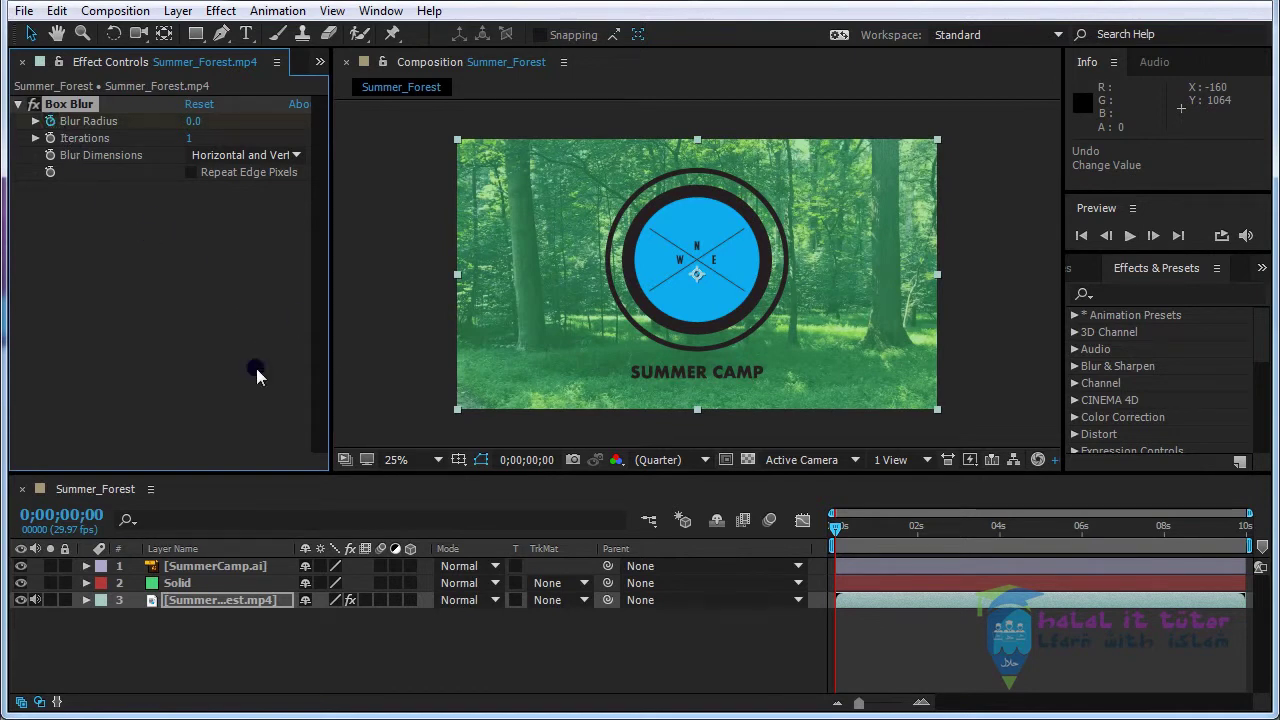
{"action": "left_click", "coordinate": [918, 540]}
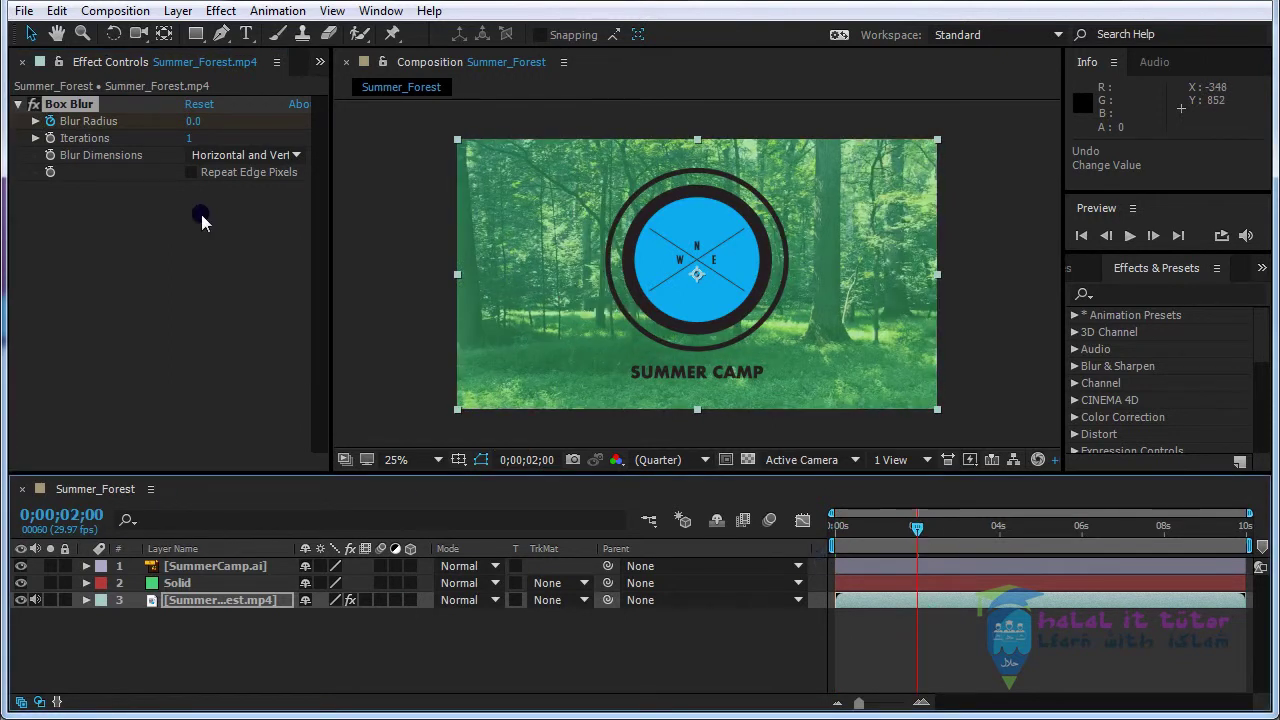
{"action": "left_click", "coordinate": [194, 122]}
{"action": "type", "text": "70"}
{"action": "key", "text": "Return"}
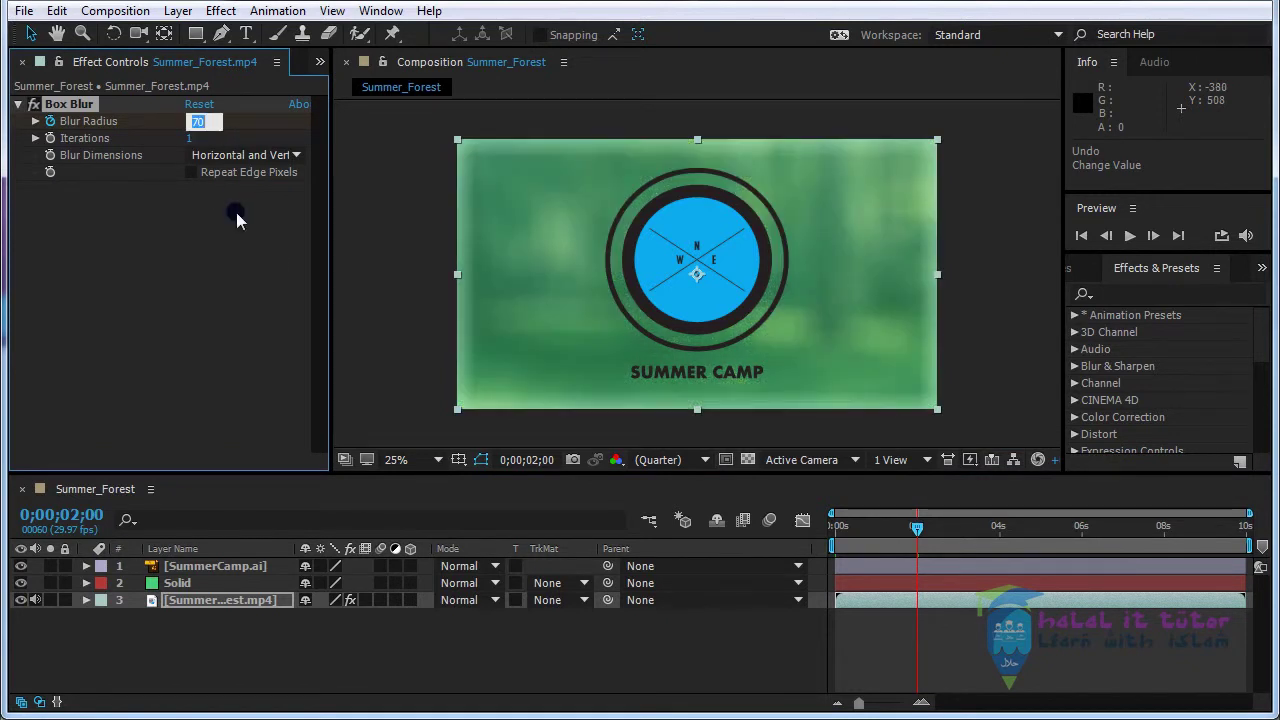
{"action": "type", "text": "50"}
{"action": "key", "text": "Return"}
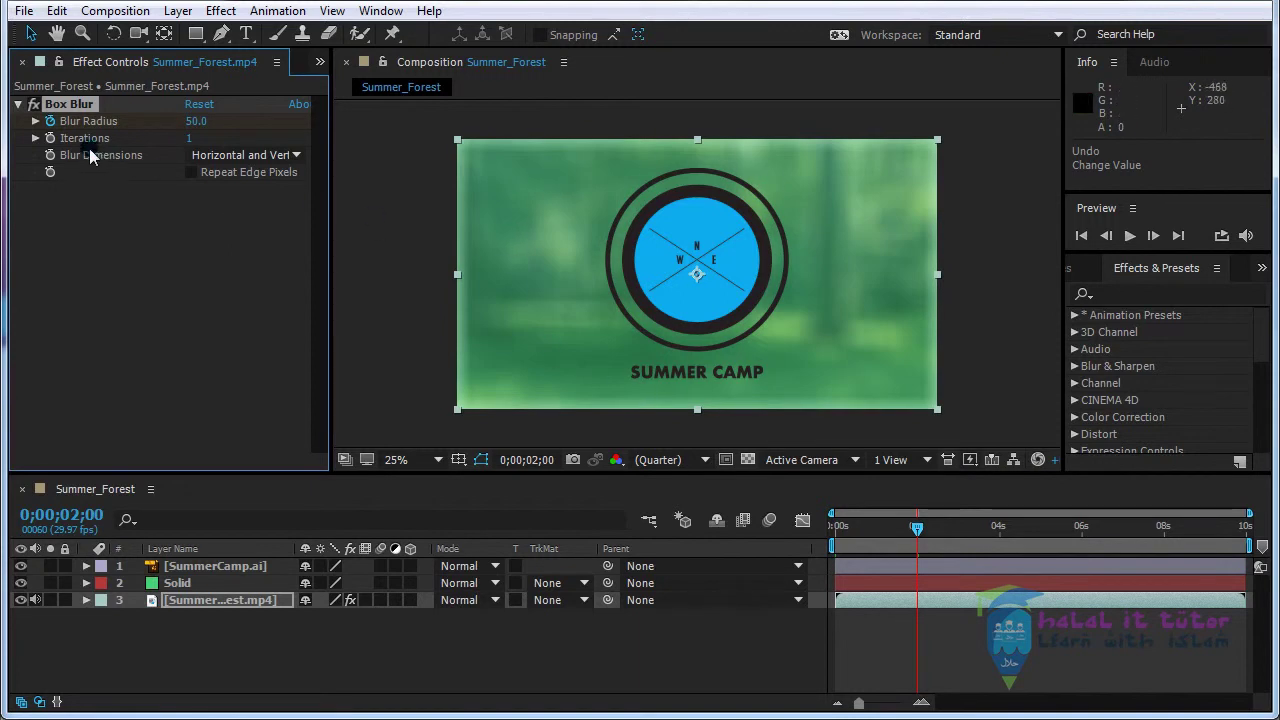
Set Box Blur Iterations to 2 and preview the blur from 0;00.
{"action": "left_click_drag", "start_coordinate": [200, 141], "coordinate": [201, 142]}
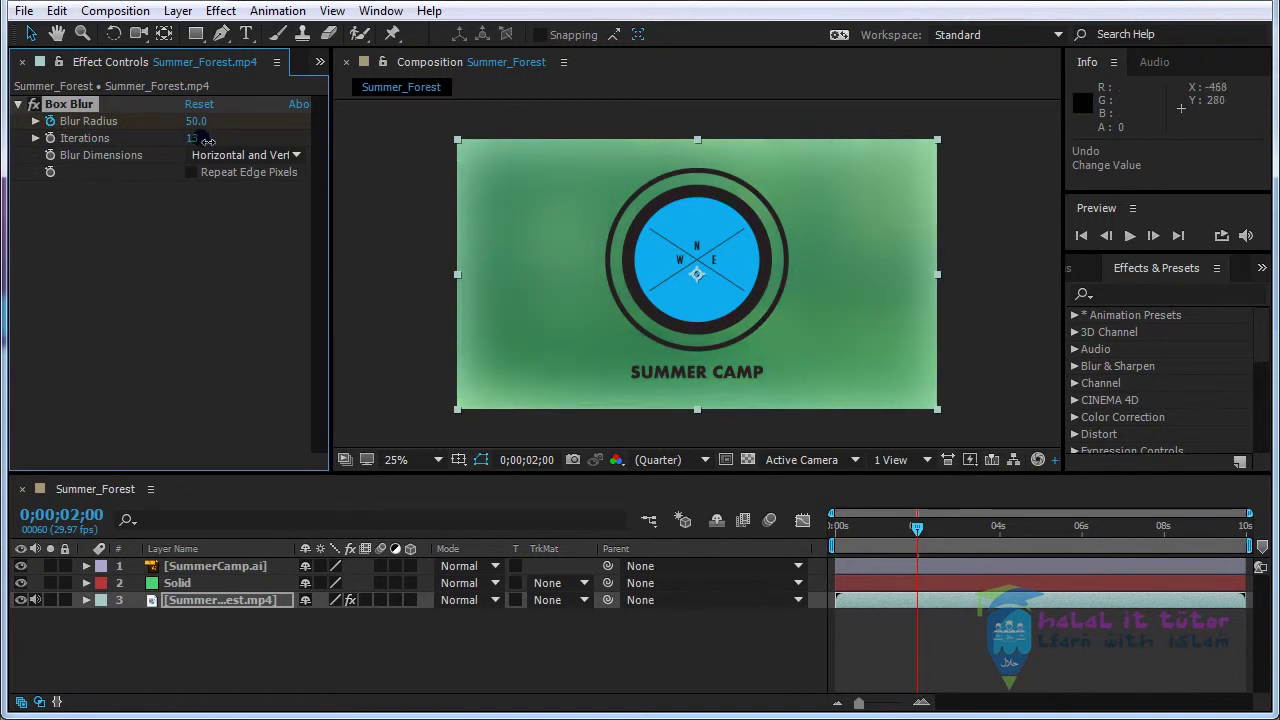
{"action": "left_click", "coordinate": [195, 138]}
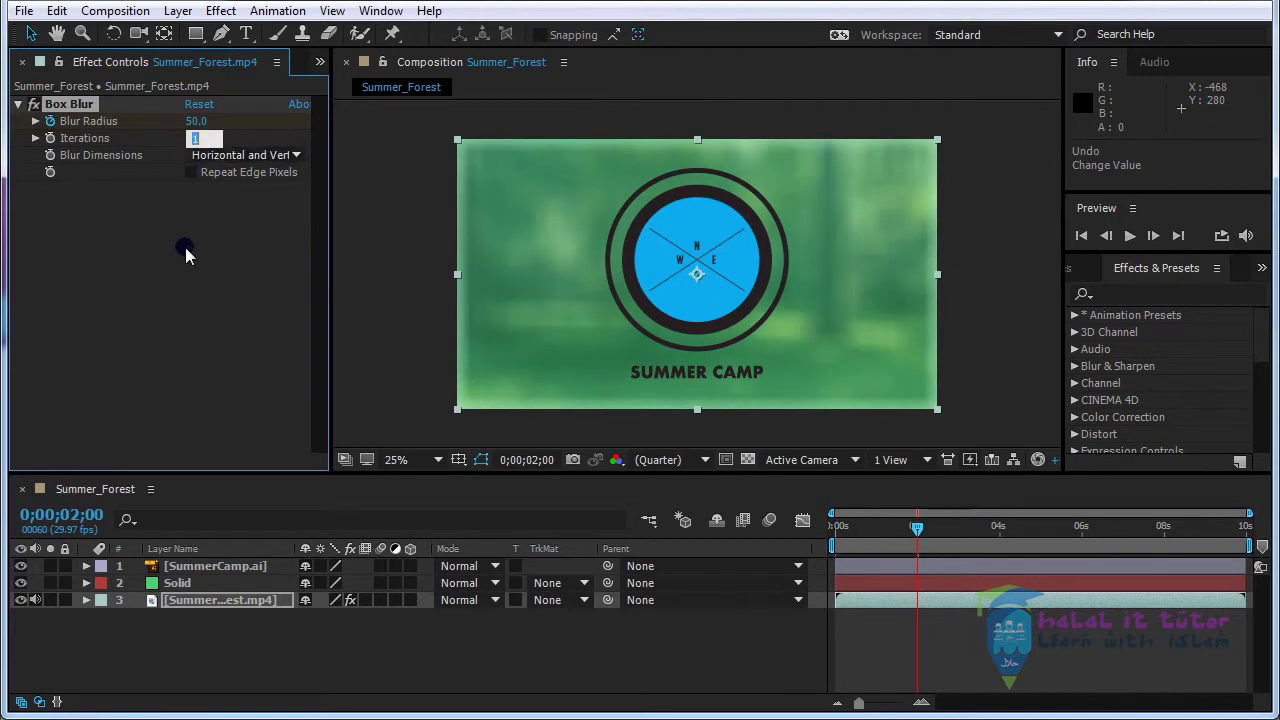
{"action": "type", "text": "3"}
{"action": "key", "text": "Return"}
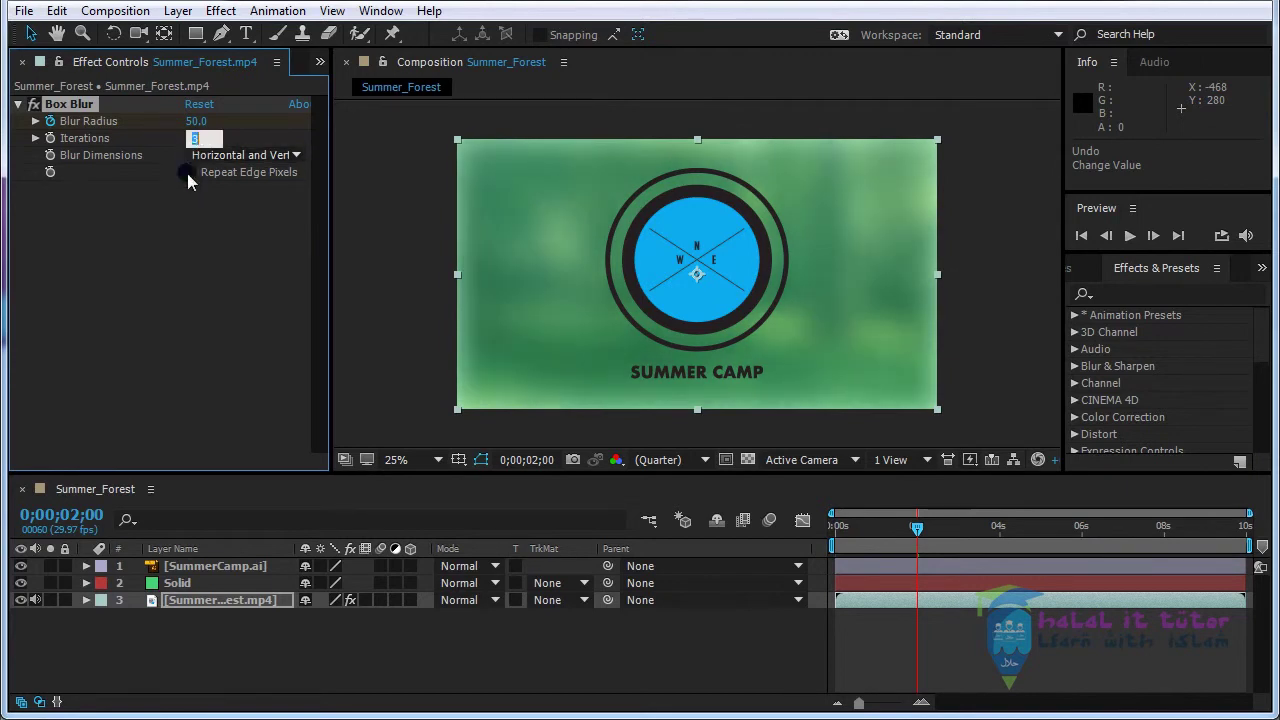
{"action": "type", "text": "2"}
{"action": "key", "text": "Return"}
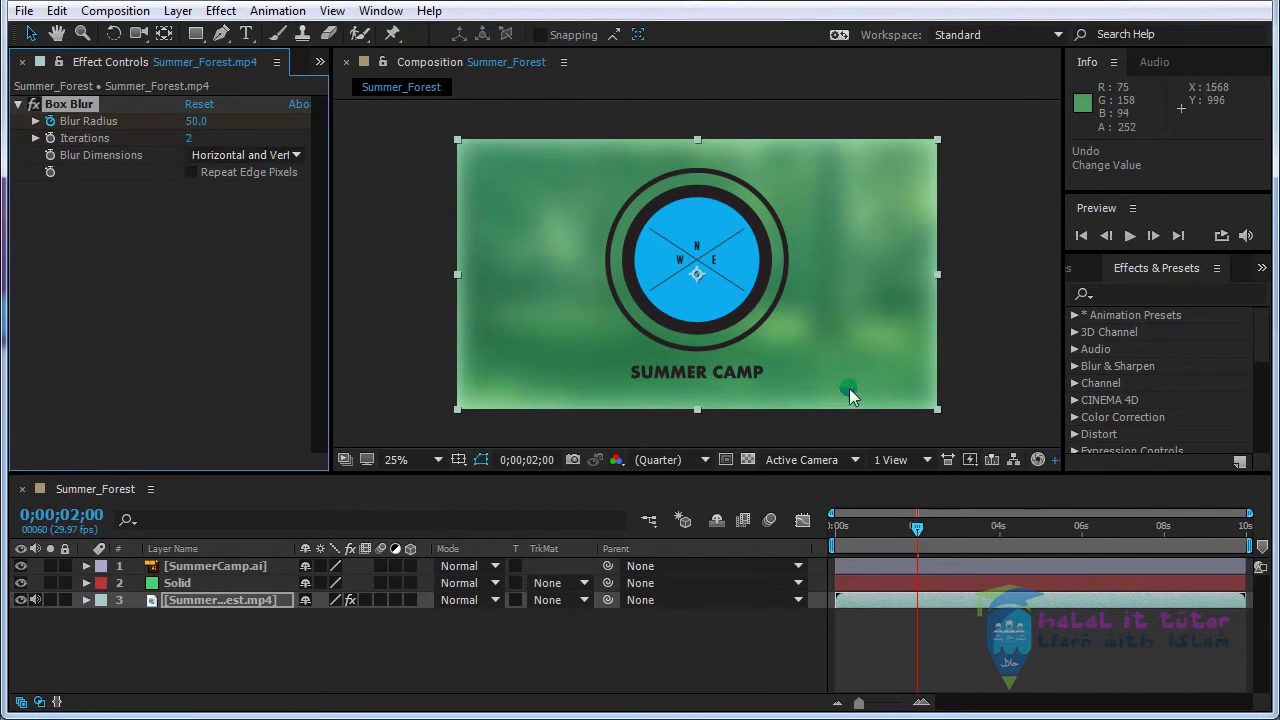
{"action": "left_click_drag", "start_coordinate": [915, 527], "coordinate": [815, 530]}
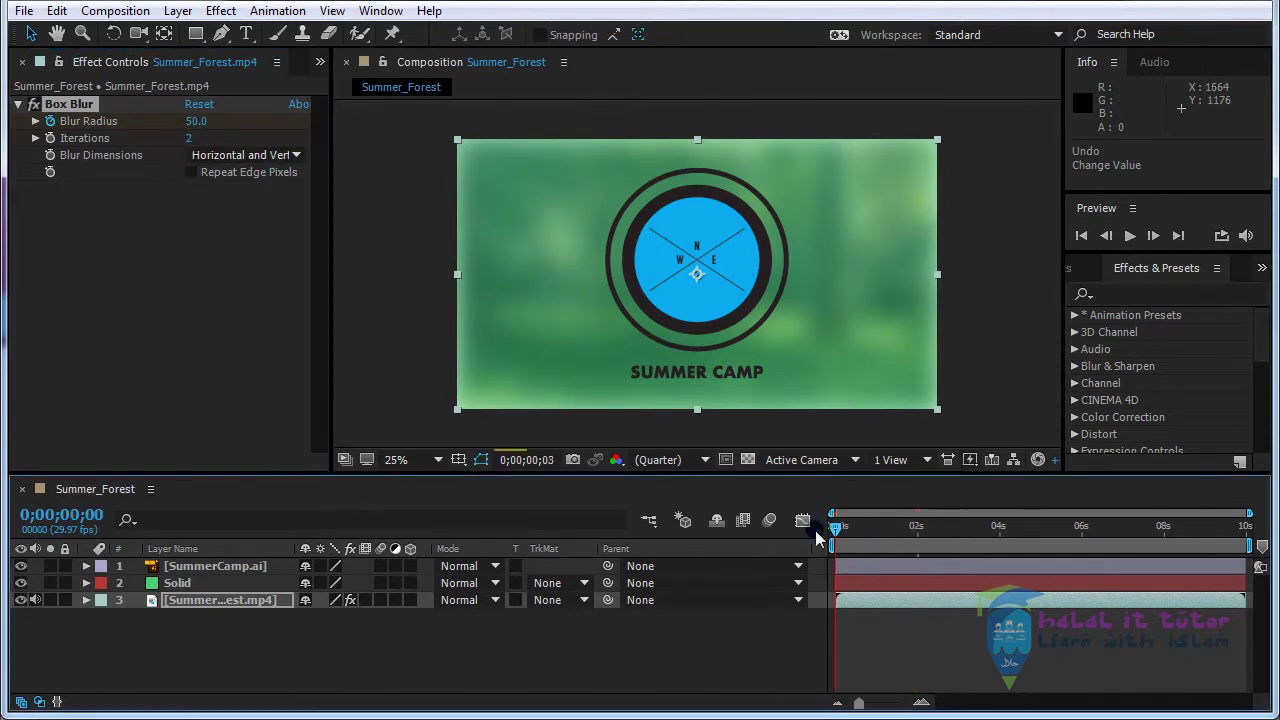
{"action": "left_click", "coordinate": [1131, 240]}
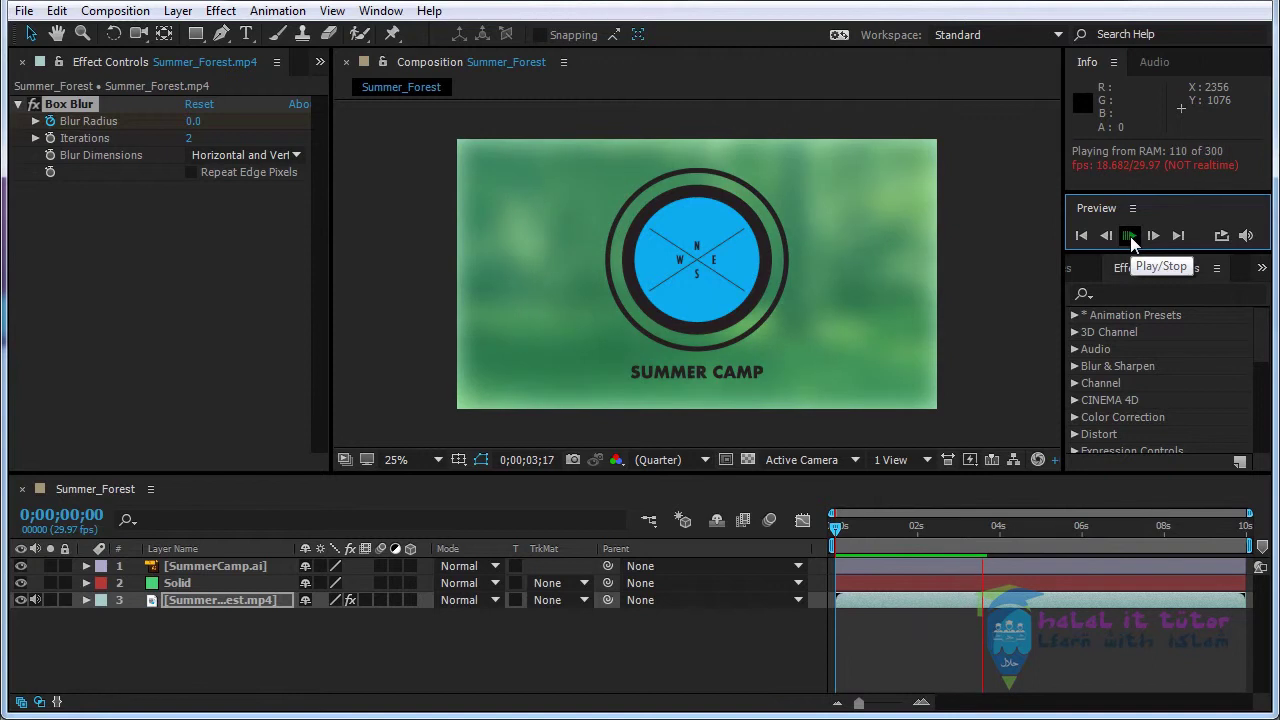
{"action": "left_click", "coordinate": [240, 566]}
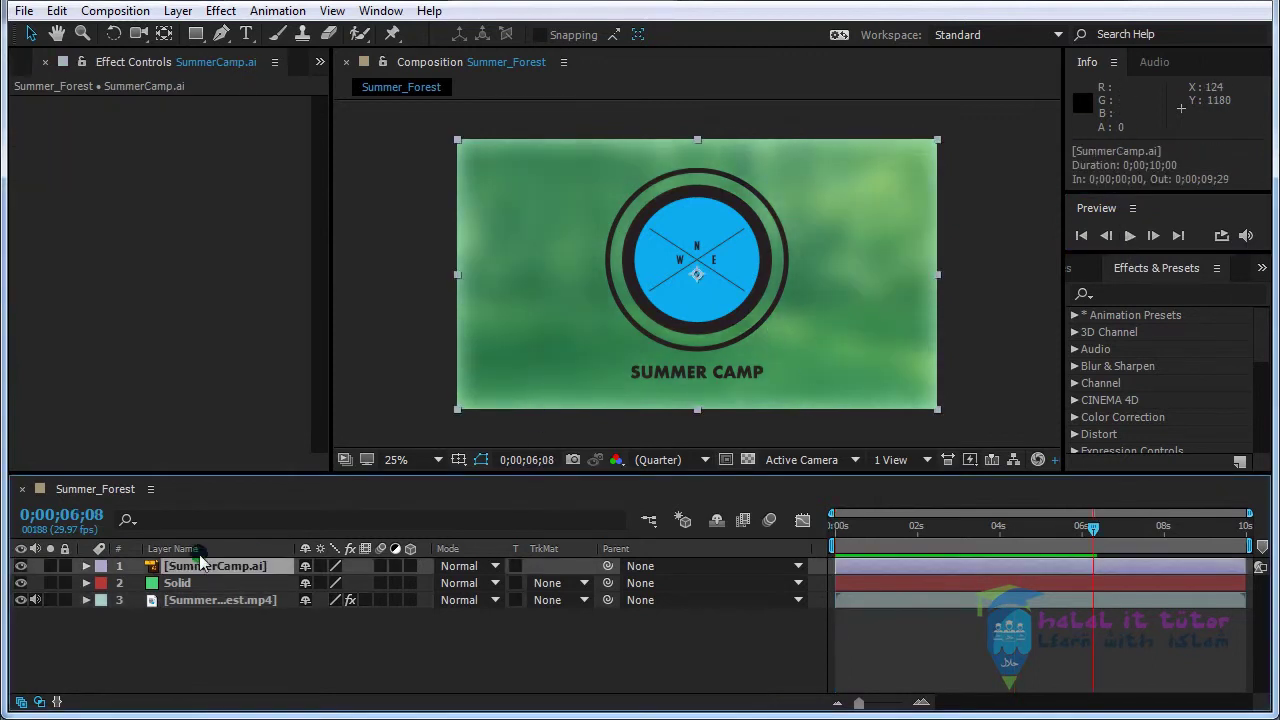
Search the effects library for 'til' and drag CC Tiler onto the SummerCamp.ai layer.
{"action": "left_click", "coordinate": [1118, 305]}
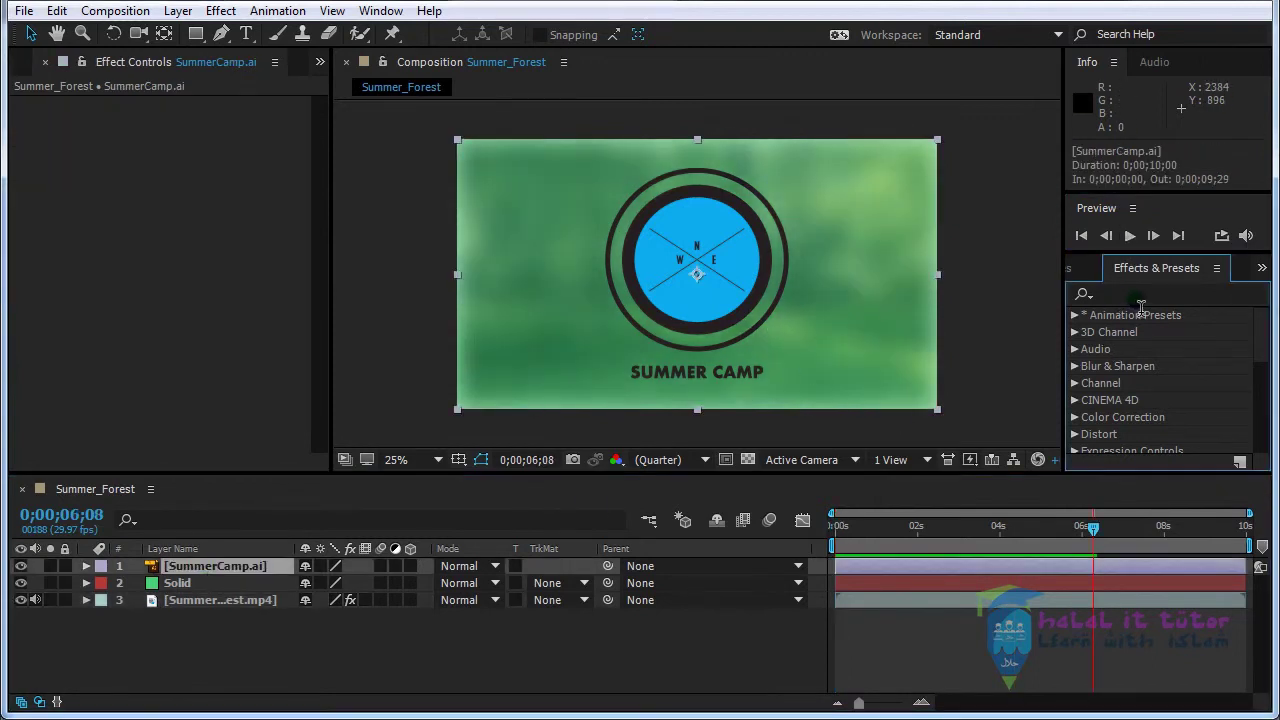
{"action": "left_click", "coordinate": [1176, 305]}
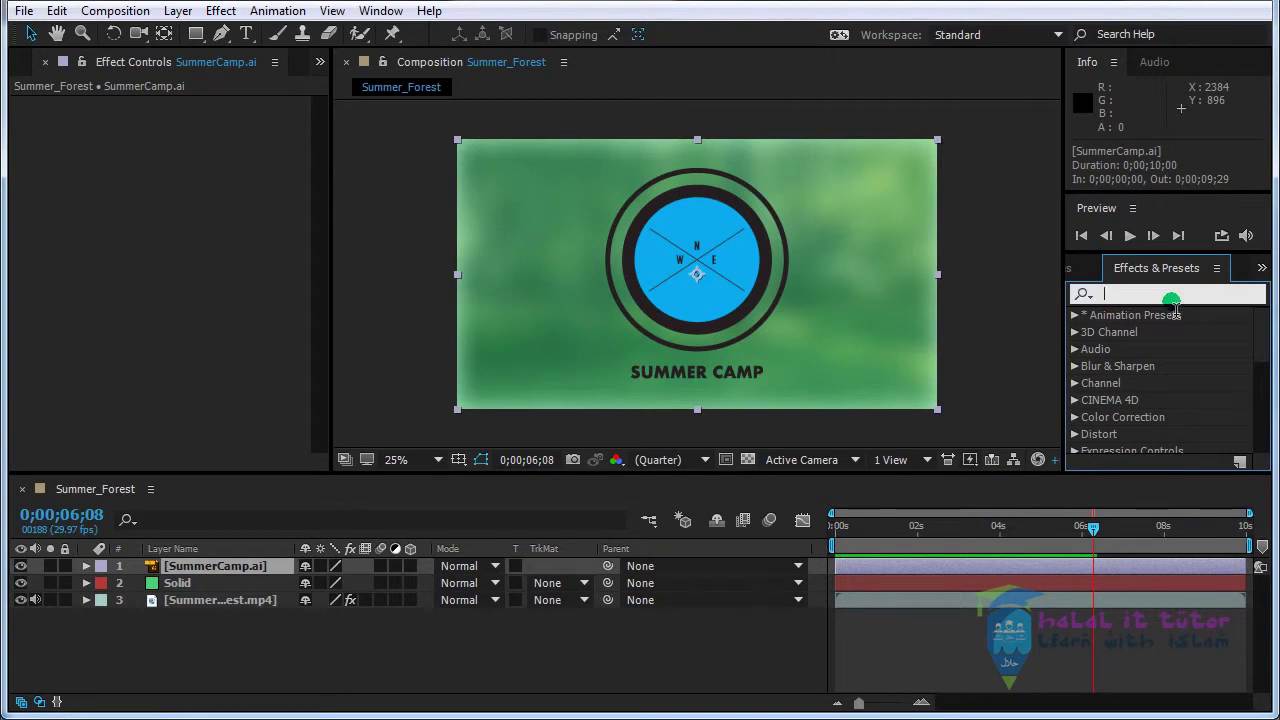
{"action": "type", "text": "ti"}
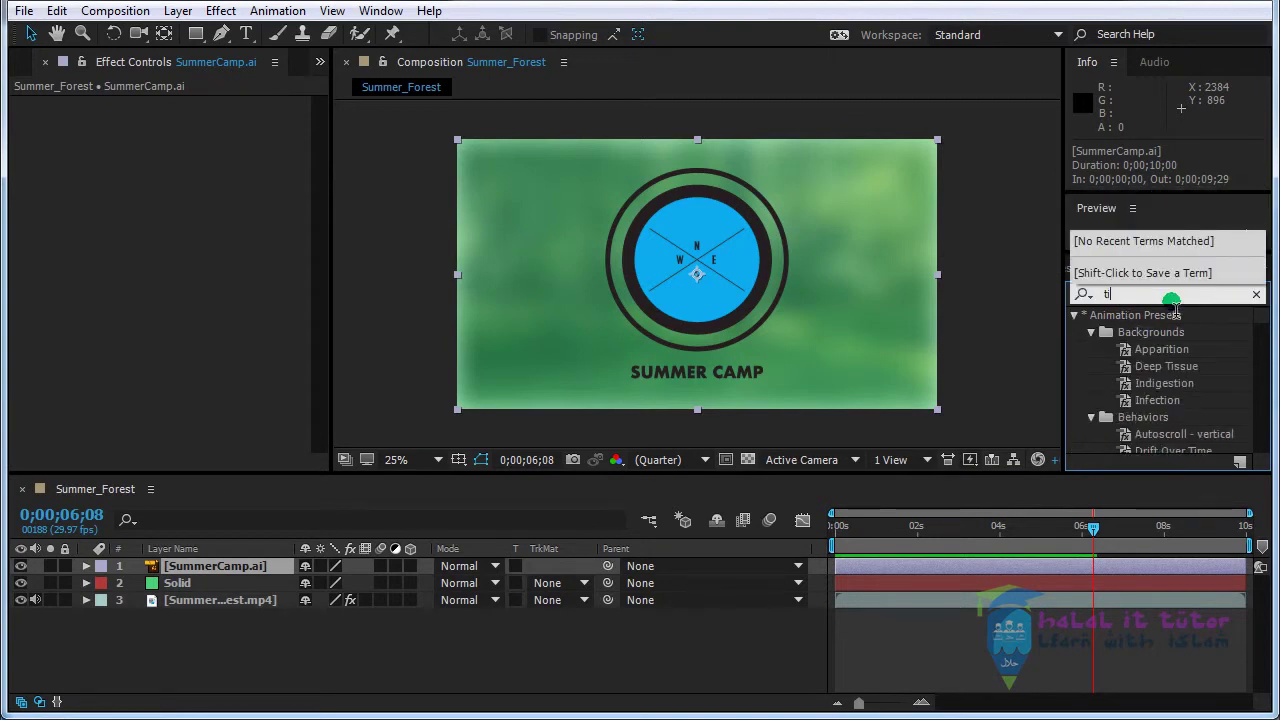
{"action": "type", "text": "le"}
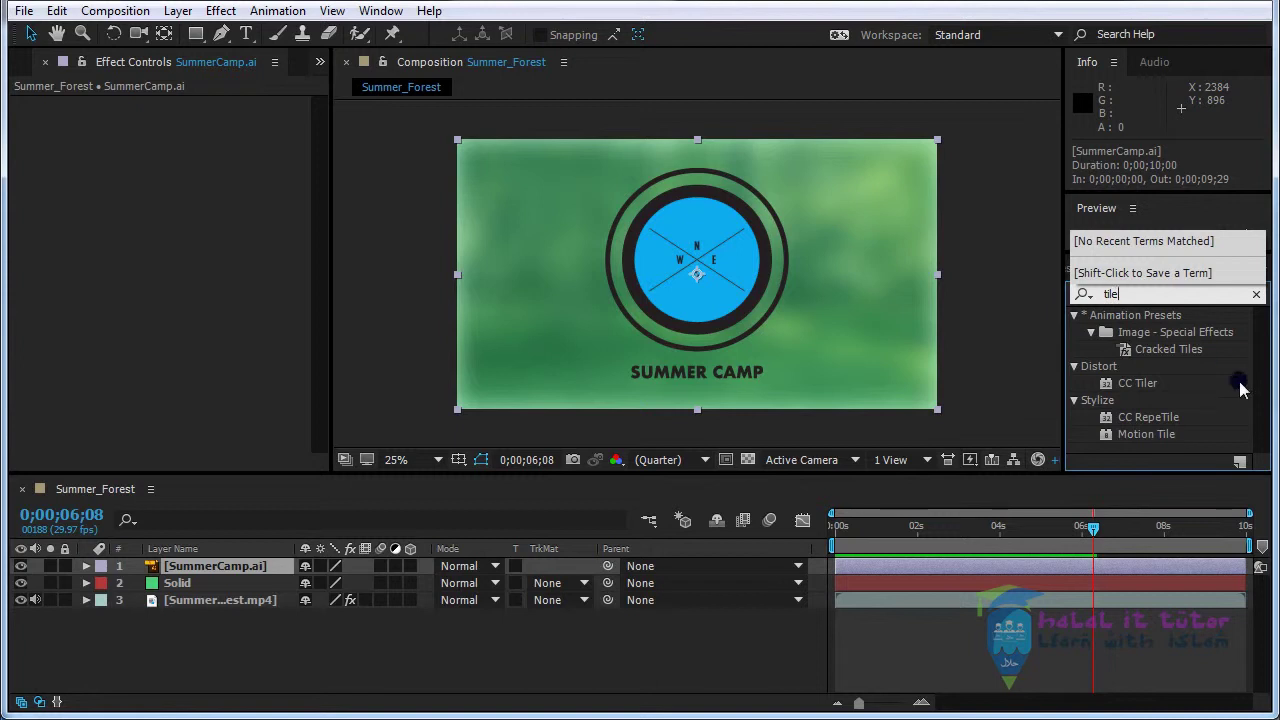
{"action": "mouse_move", "coordinate": [1140, 385]}
{"action": "left_mouse_down"}
{"action": "mouse_move", "coordinate": [303, 588]}
{"action": "mouse_move", "coordinate": [216, 568]}
{"action": "left_mouse_up"}
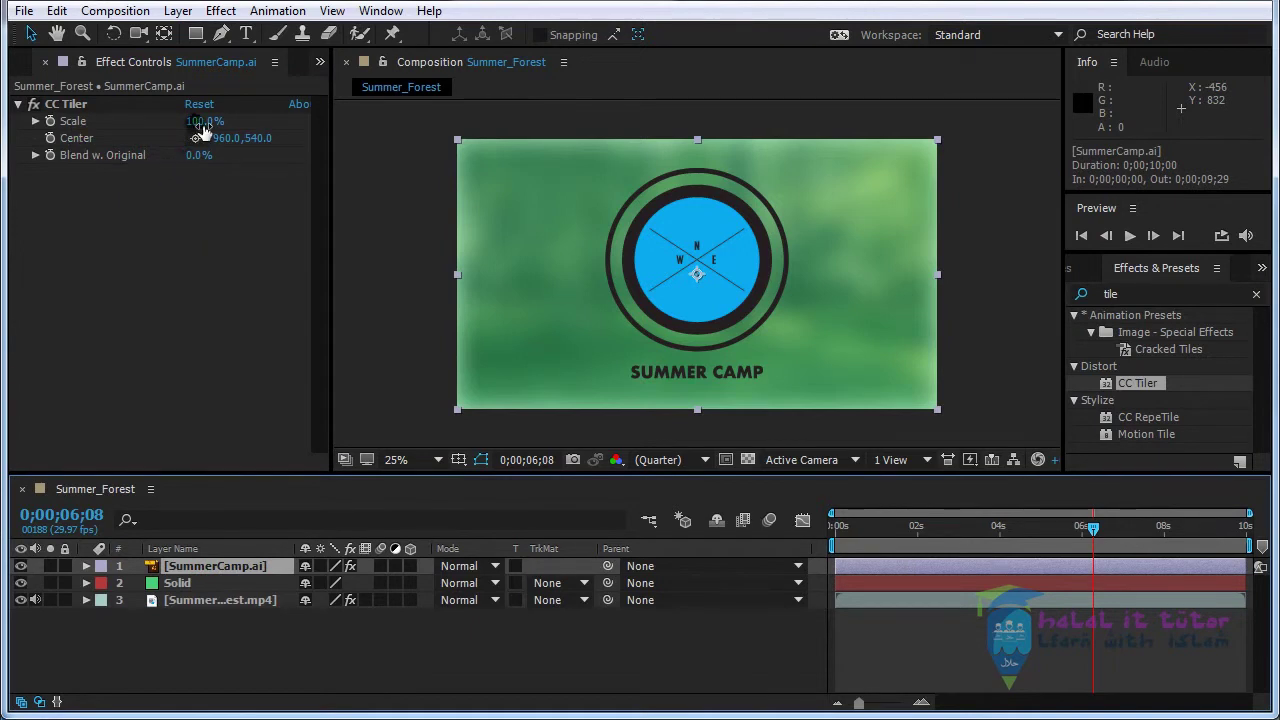
Test CC Tiler Scale, then preview and scrub the opening frames from the start.
{"action": "mouse_move", "coordinate": [203, 122]}
{"action": "left_mouse_down"}
{"action": "mouse_move", "coordinate": [97, 130]}
{"action": "mouse_move", "coordinate": [142, 130]}
{"action": "mouse_move", "coordinate": [256, 288]}
{"action": "left_mouse_up"}
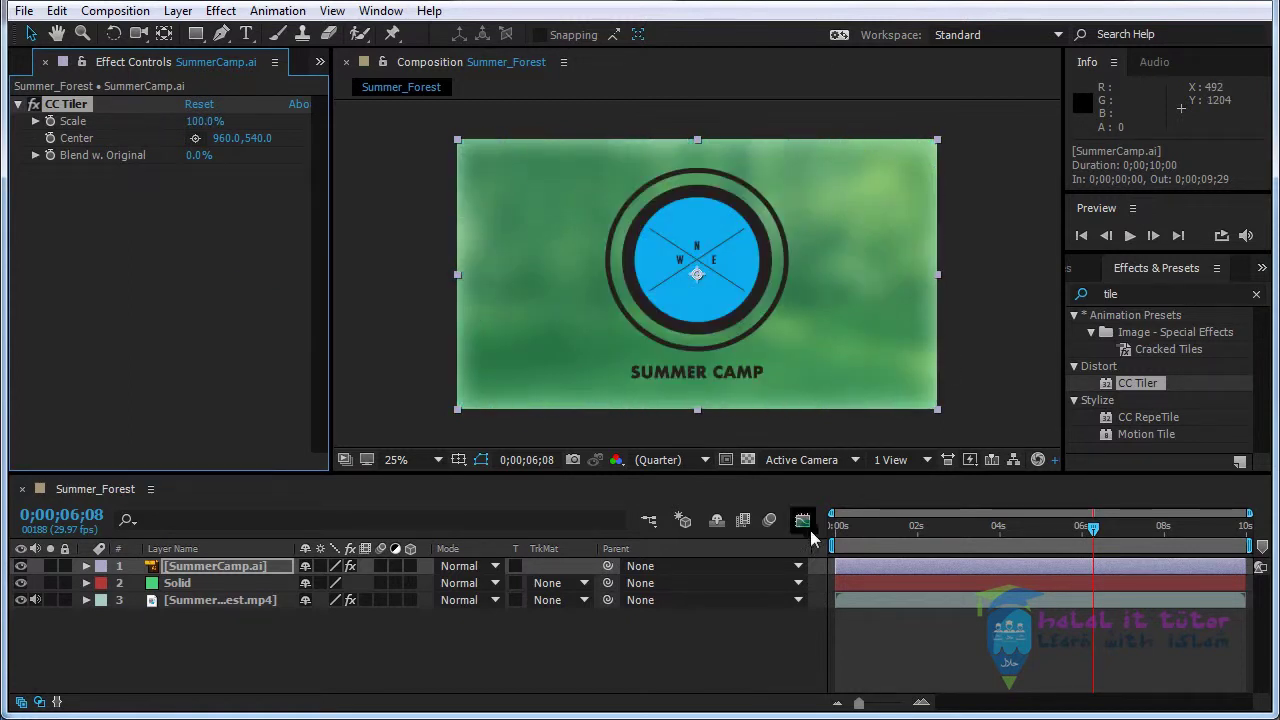
{"action": "left_click", "coordinate": [802, 540]}
{"action": "key", "text": "Home"}
{"action": "key", "text": "space"}
{"action": "key", "text": "space"}
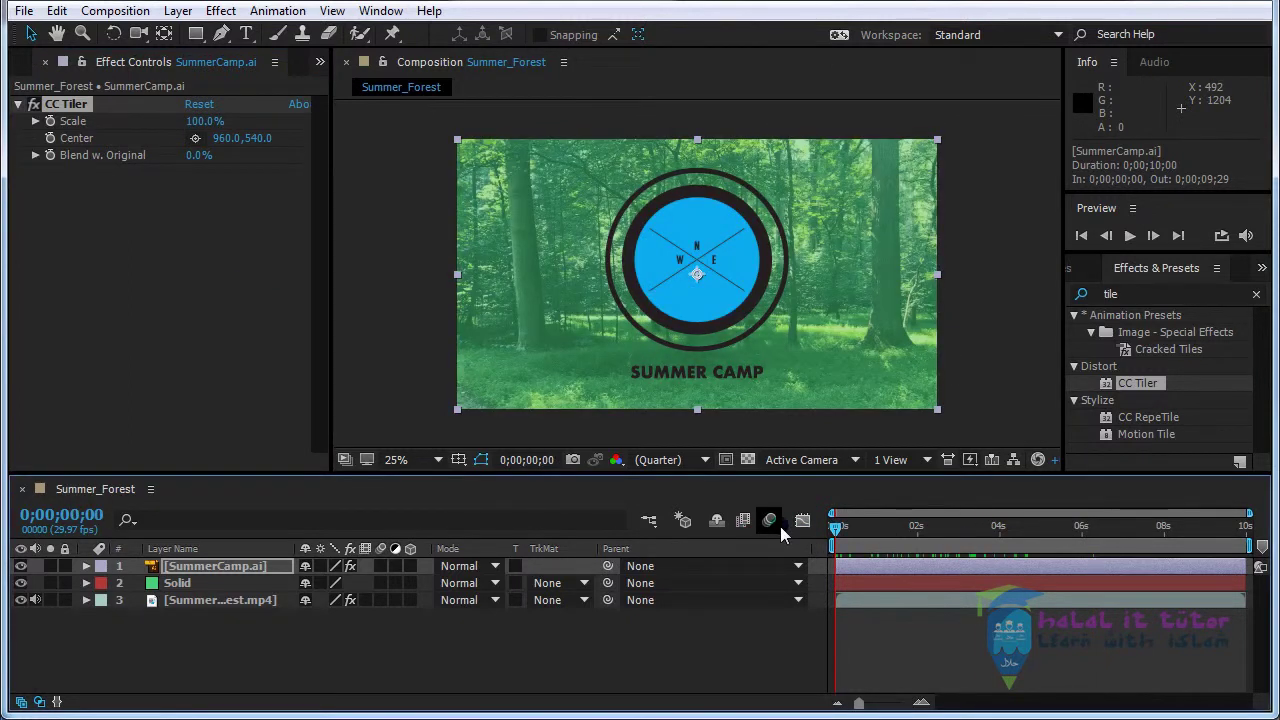
{"action": "mouse_move", "coordinate": [838, 529]}
{"action": "left_mouse_down"}
{"action": "mouse_move", "coordinate": [880, 537]}
{"action": "mouse_move", "coordinate": [722, 555]}
{"action": "left_mouse_up"}
{"action": "left_click", "coordinate": [391, 646]}
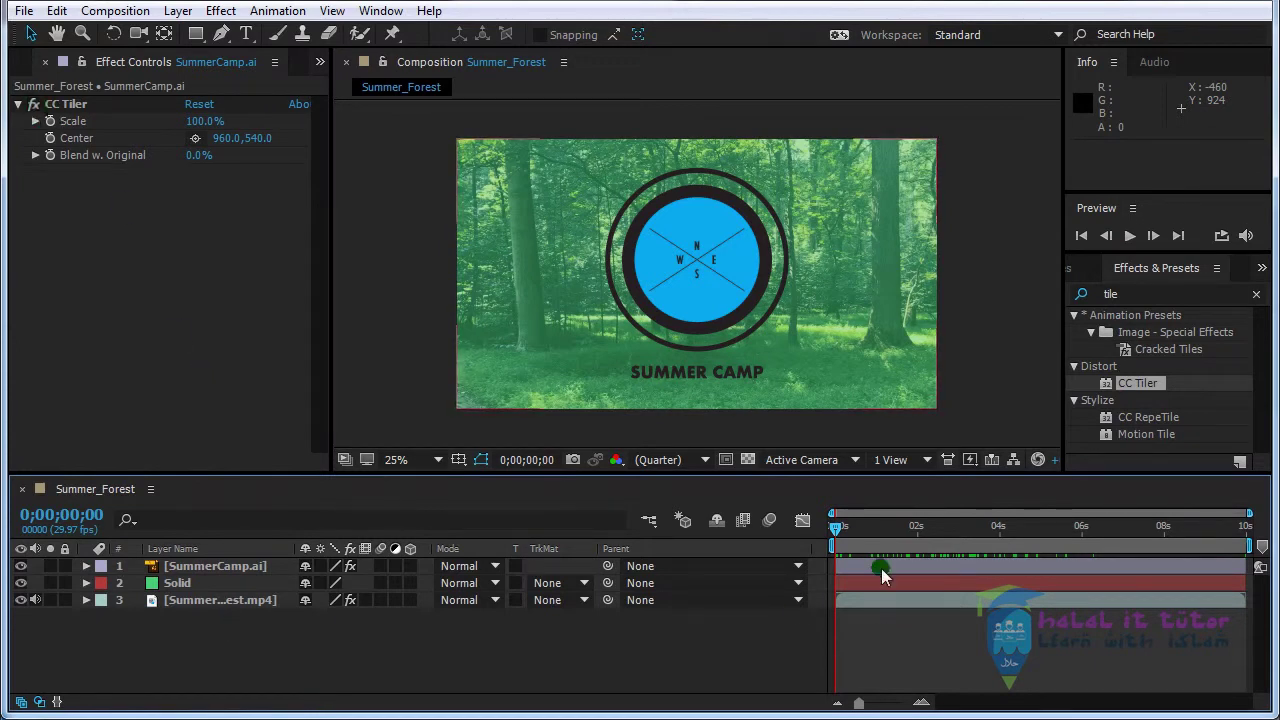
{"action": "left_click_drag", "start_coordinate": [835, 532], "coordinate": [764, 541]}
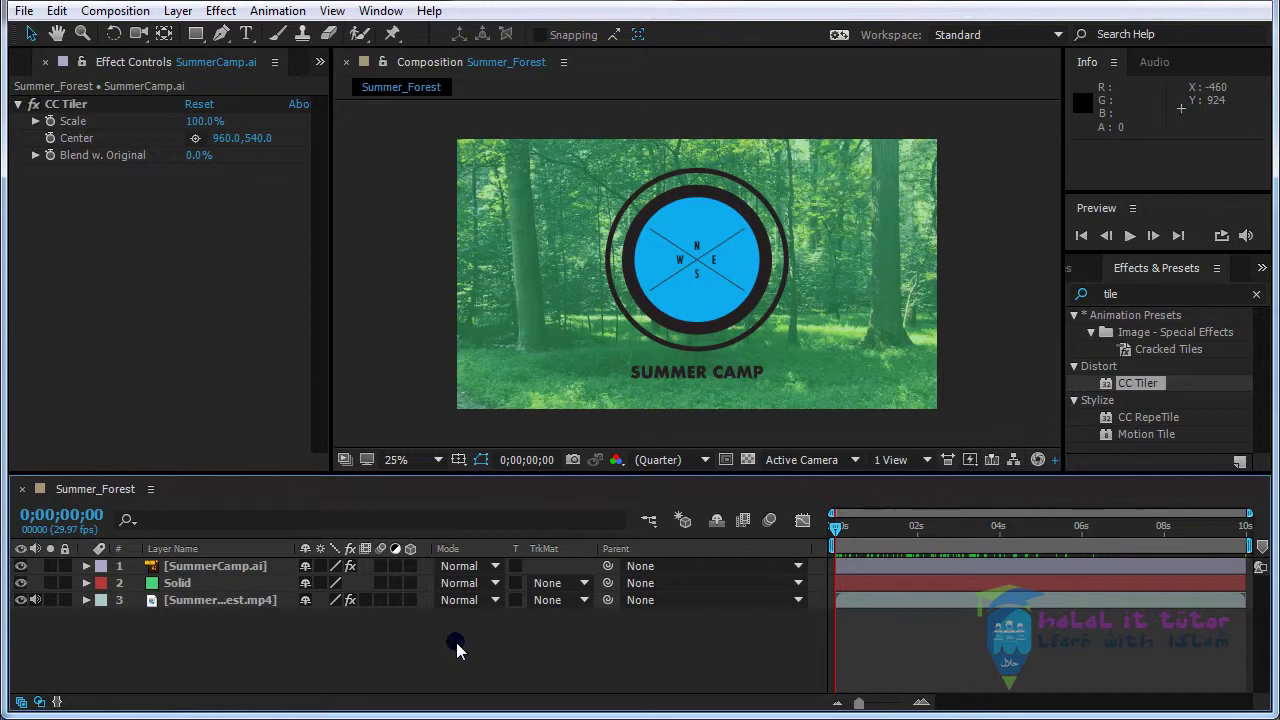
Select the SummerCamp.ai layer and move to about 0;00;02;00, where the blur finishes.
{"action": "left_click", "coordinate": [240, 600]}
{"action": "left_click", "coordinate": [215, 566]}
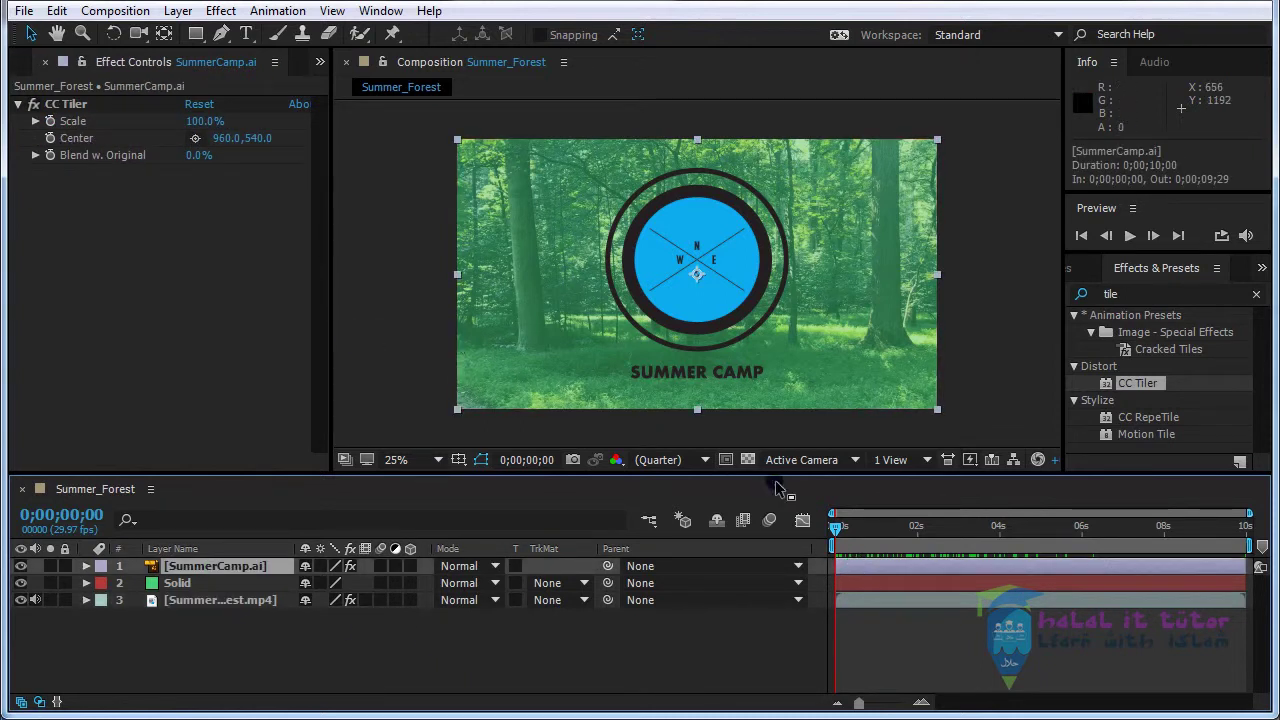
{"action": "mouse_move", "coordinate": [838, 540]}
{"action": "left_mouse_down"}
{"action": "mouse_move", "coordinate": [922, 548]}
{"action": "mouse_move", "coordinate": [835, 553]}
{"action": "left_mouse_up"}
{"action": "mouse_move", "coordinate": [836, 538]}
{"action": "left_mouse_down"}
{"action": "mouse_move", "coordinate": [980, 545]}
{"action": "mouse_move", "coordinate": [922, 547]}
{"action": "left_mouse_up"}
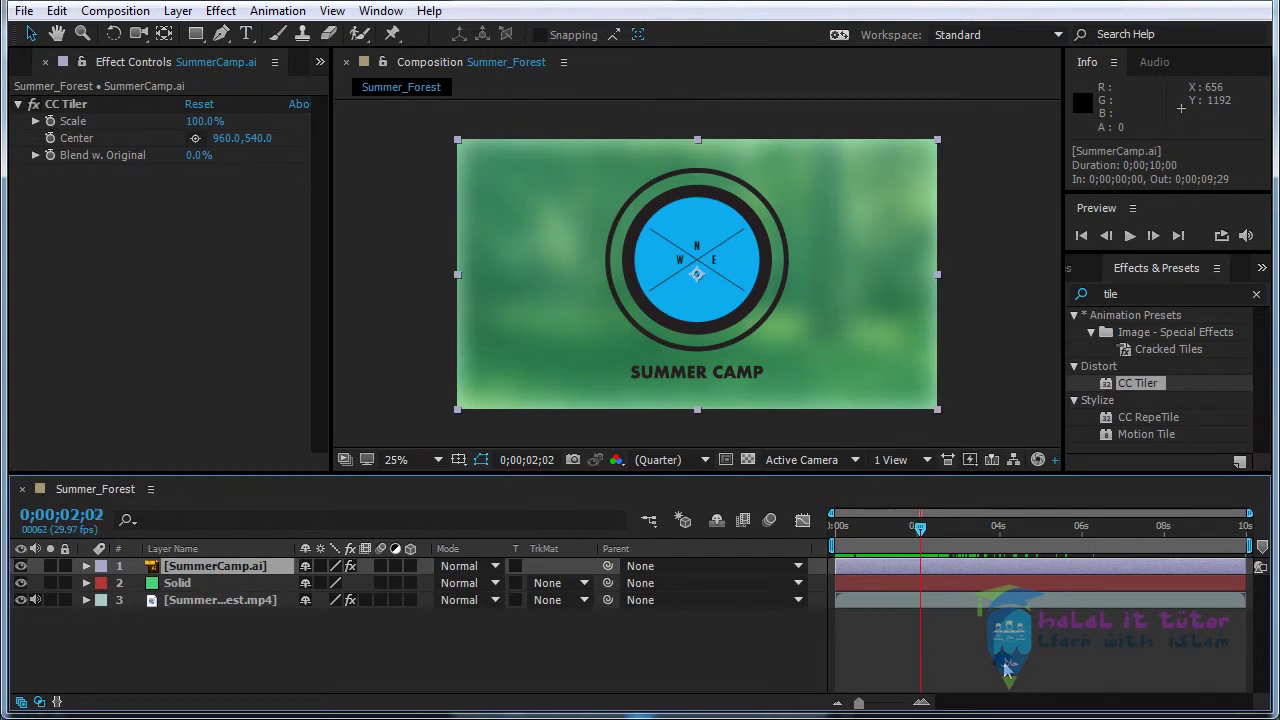
At 0;00;02;00, keyframe the logo's CC Tiler Scale at 0.0%.
{"action": "left_click_drag", "start_coordinate": [961, 568], "coordinate": [911, 570]}
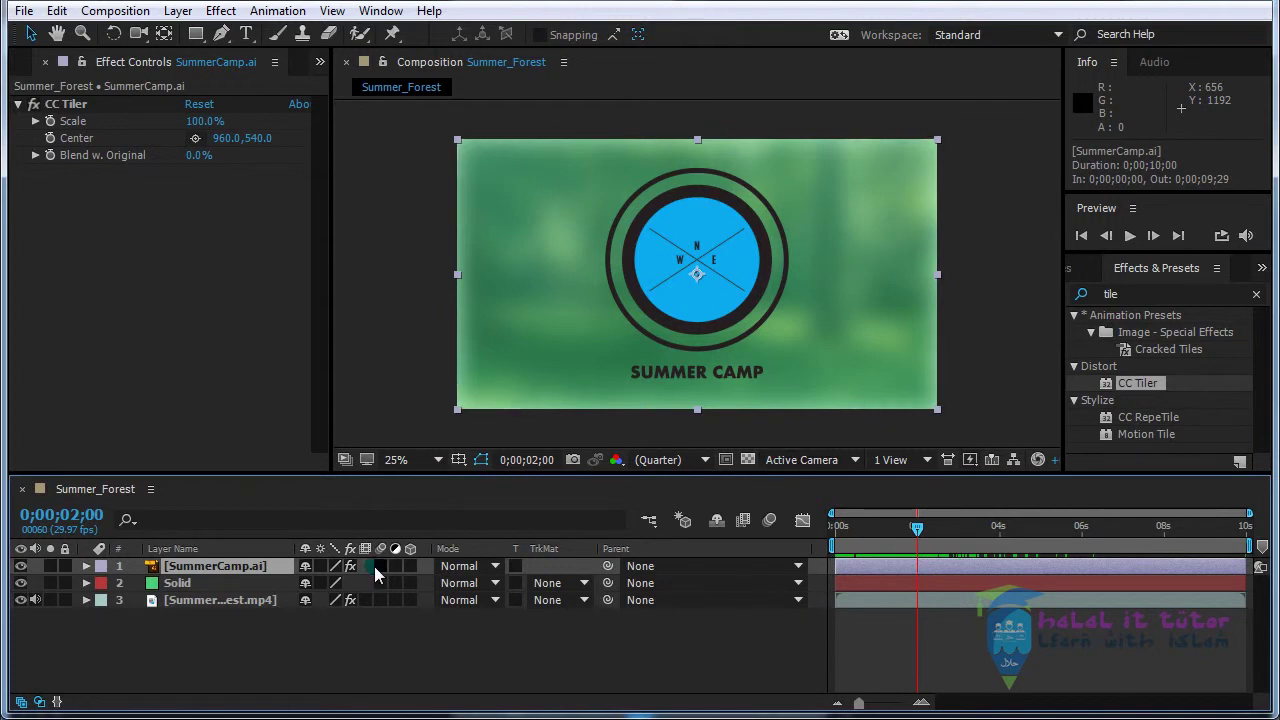
{"action": "left_click", "coordinate": [191, 582]}
{"action": "left_click", "coordinate": [200, 567]}
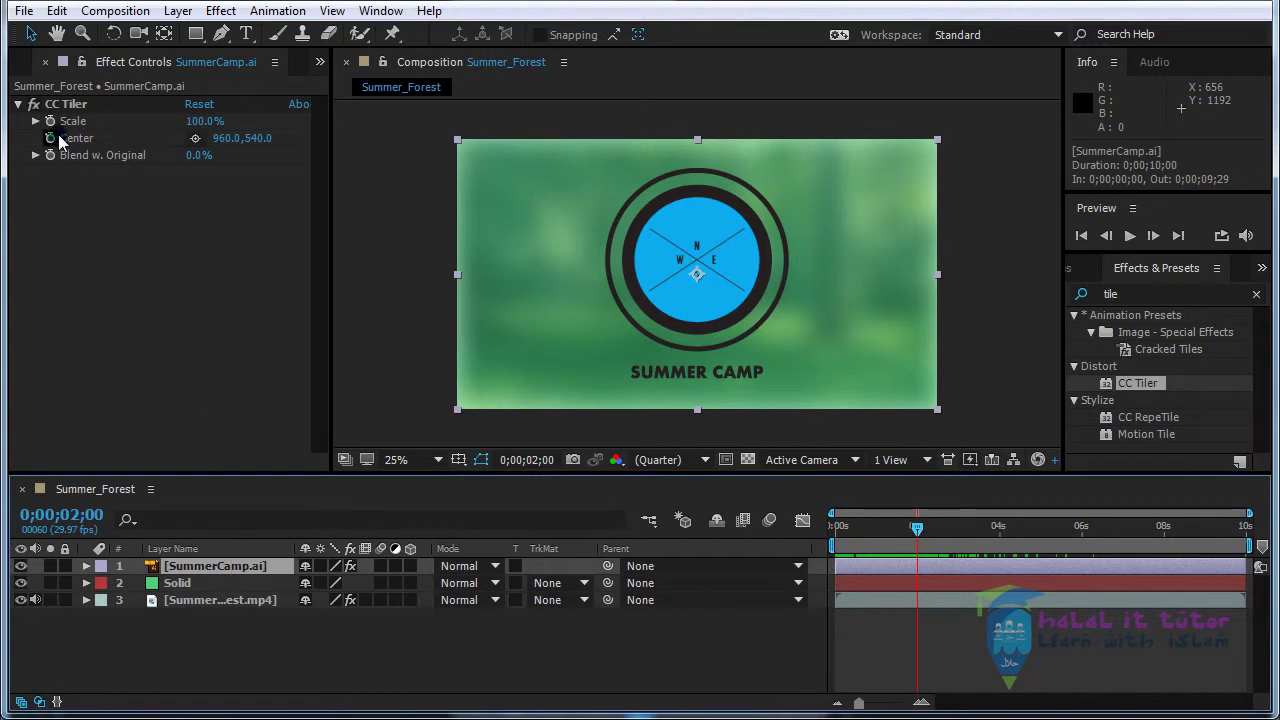
{"action": "left_click", "coordinate": [55, 122]}
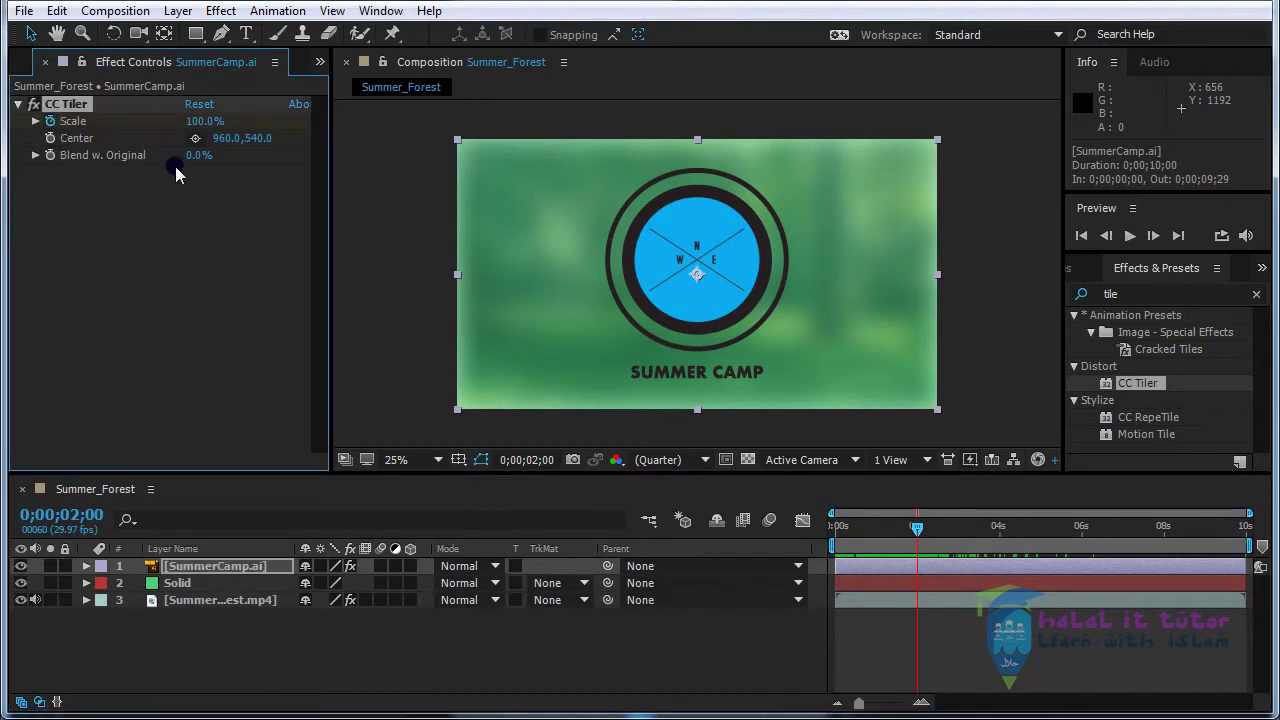
{"action": "mouse_move", "coordinate": [205, 121]}
{"action": "left_mouse_down"}
{"action": "mouse_move", "coordinate": [152, 128]}
{"action": "mouse_move", "coordinate": [157, 153]}
{"action": "left_mouse_up"}
{"action": "type", "text": "0"}
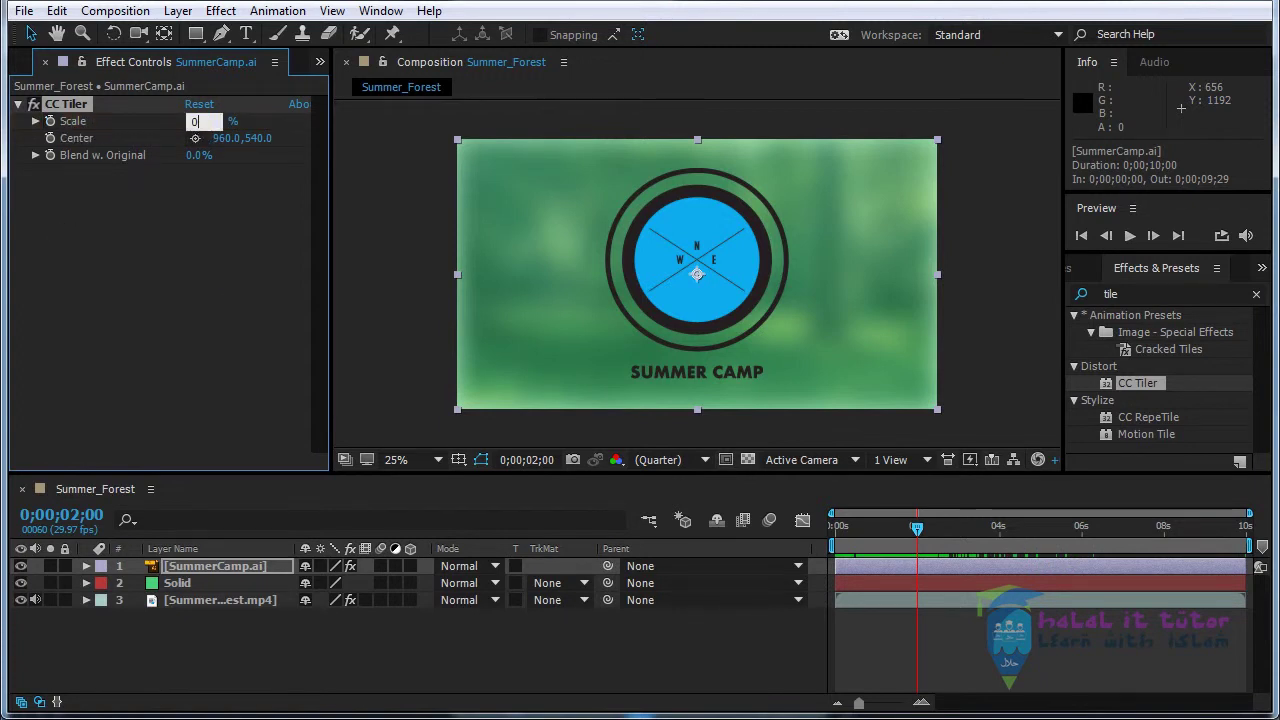
{"action": "key", "text": "Return"}
{"action": "left_click_drag", "start_coordinate": [192, 121], "coordinate": [67, 122]}
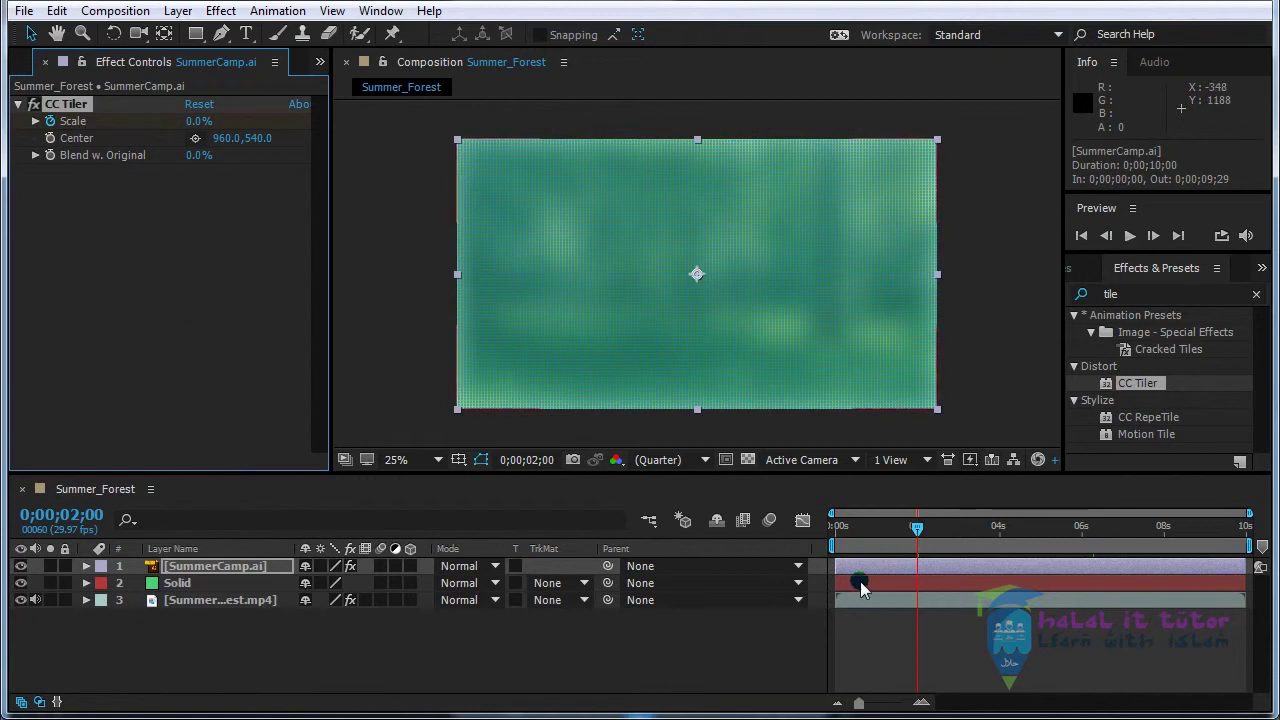
At 0;00;04;00, keyframe CC Tiler Scale at 100%.
{"action": "left_click", "coordinate": [1000, 533]}
{"action": "left_click", "coordinate": [197, 121]}
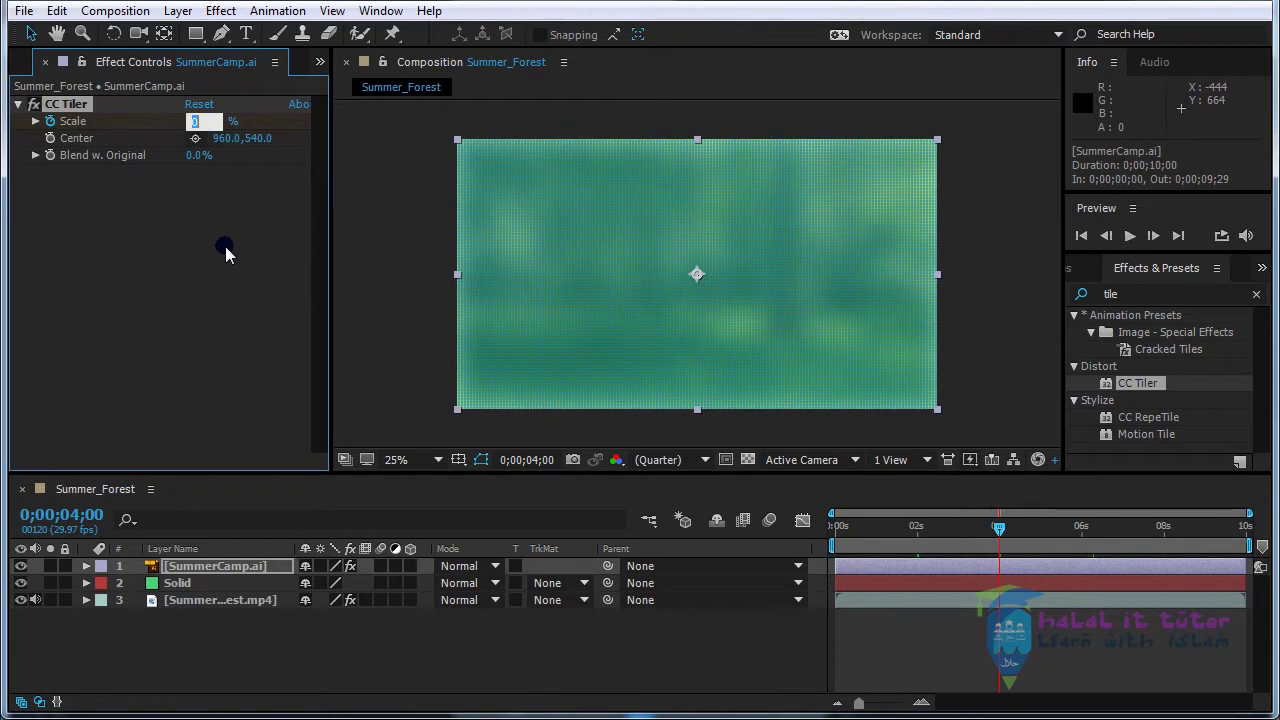
{"action": "type", "text": "100"}
{"action": "key", "text": "Return"}
Preview and scrub the tile animation, then return to the first frame.
{"action": "left_click", "coordinate": [1130, 237]}
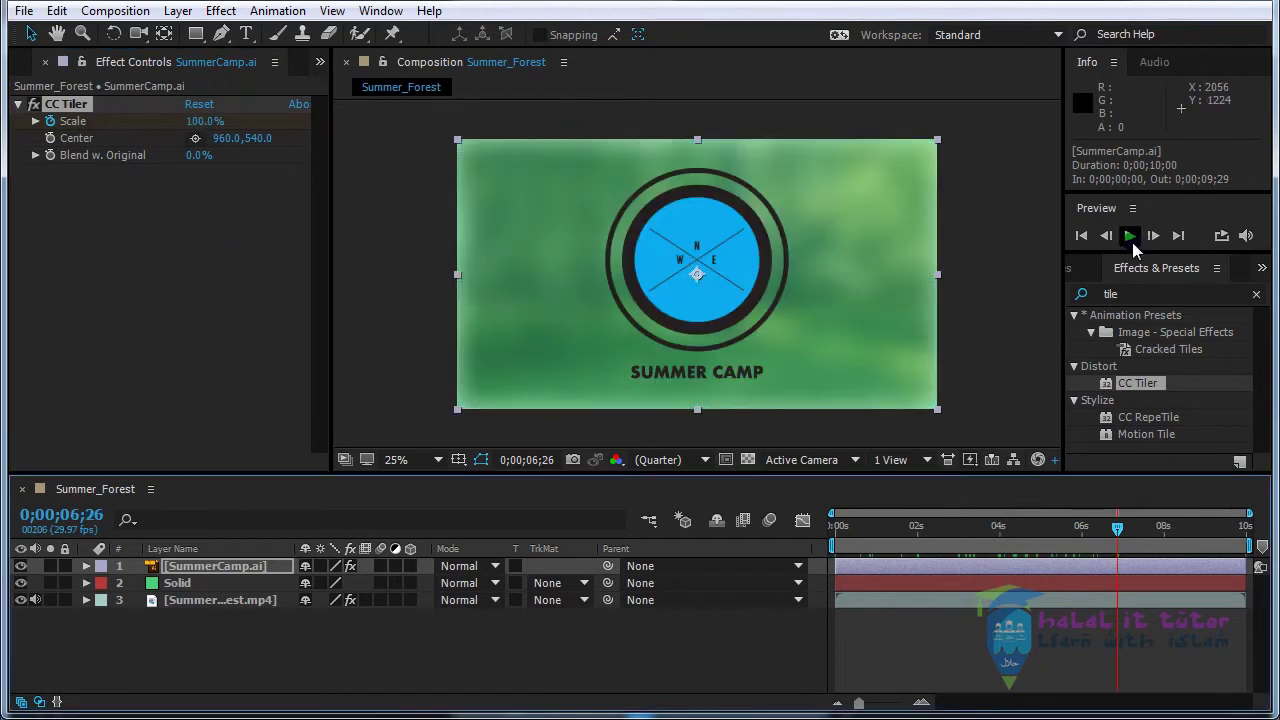
{"action": "left_click", "coordinate": [1081, 236]}
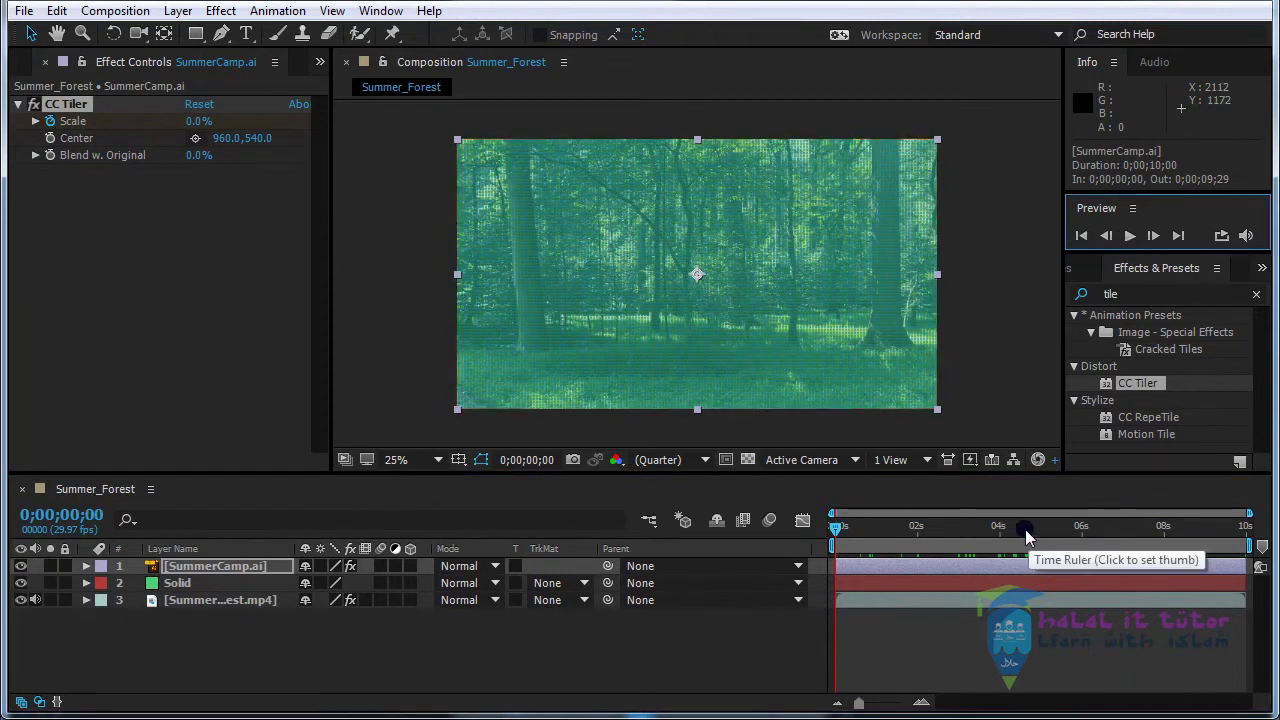
{"action": "left_click_drag", "start_coordinate": [1012, 527], "coordinate": [1030, 610]}
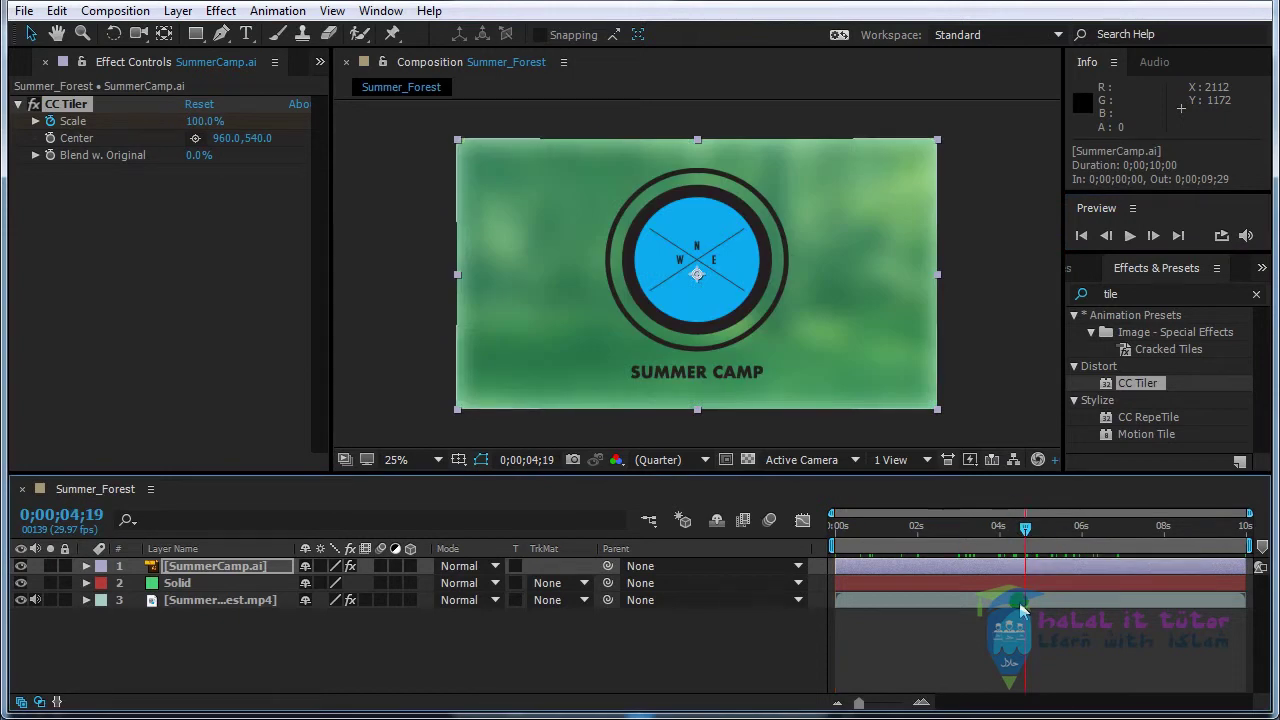
{"action": "key", "text": "Home"}
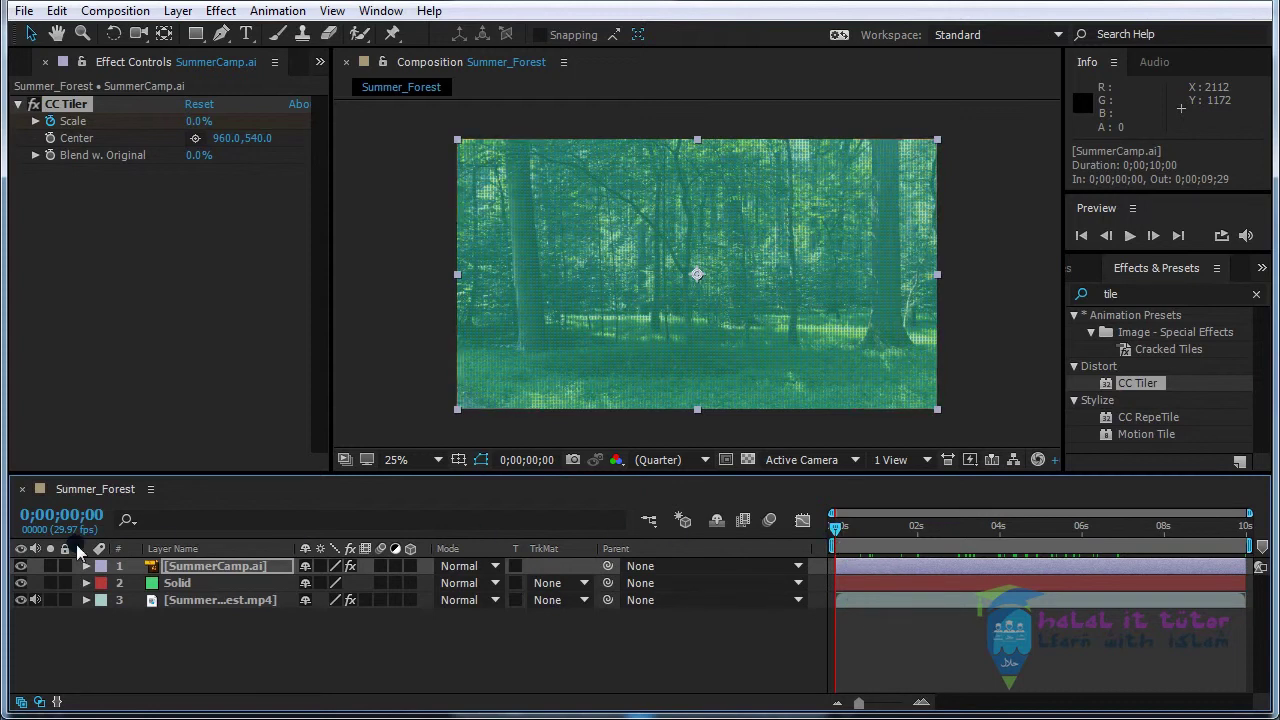
RAM-preview Summer_Forest from the first frame to watch the logo tile in.
{"action": "left_click", "coordinate": [889, 650]}
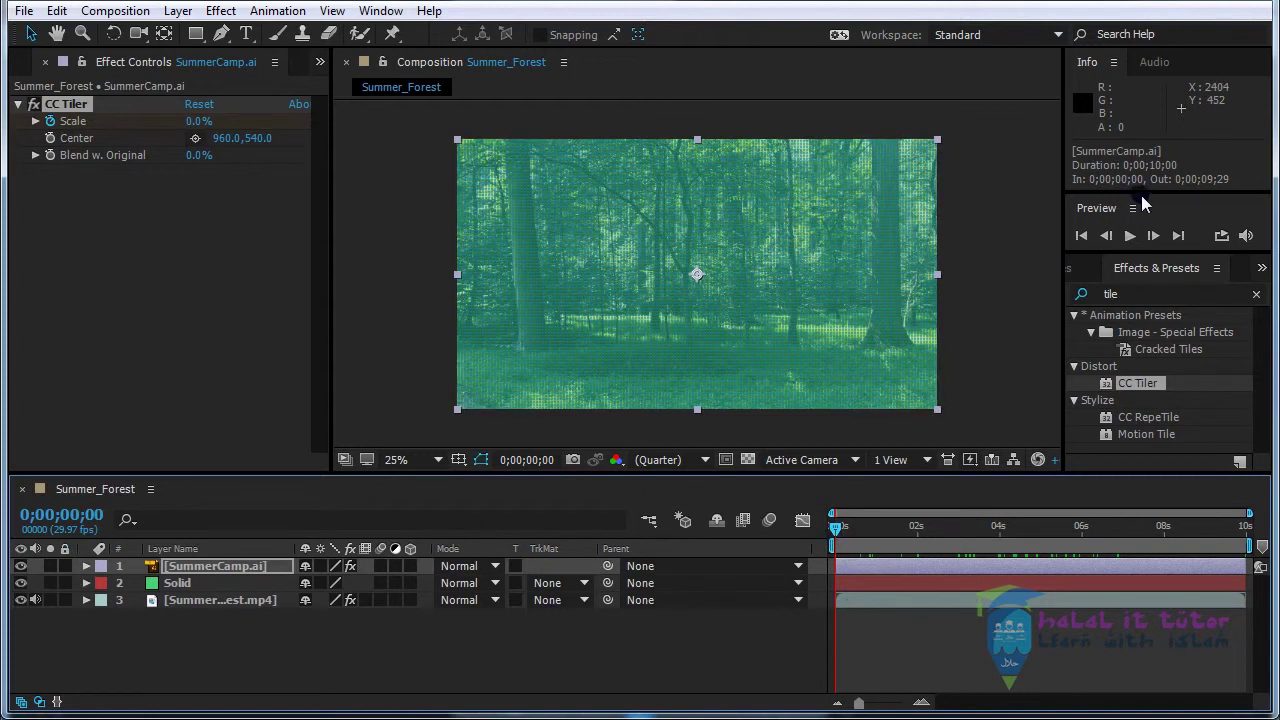
{"action": "left_click", "coordinate": [1131, 234]}
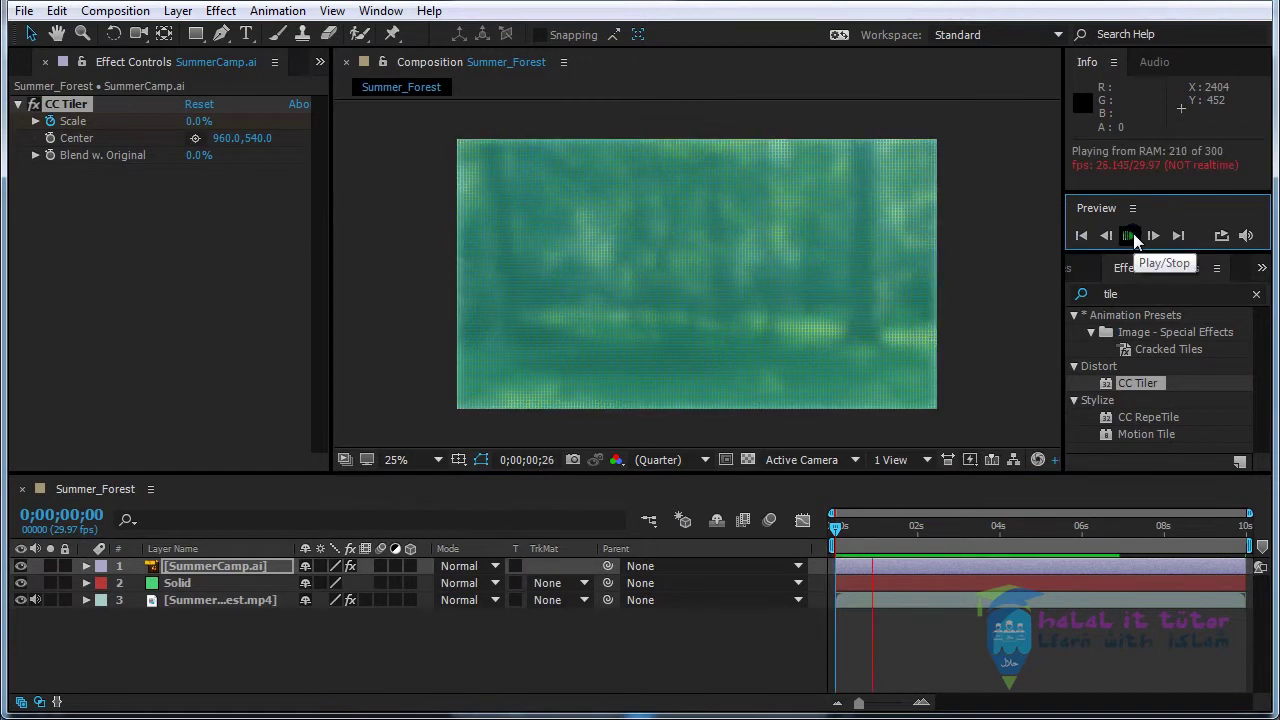